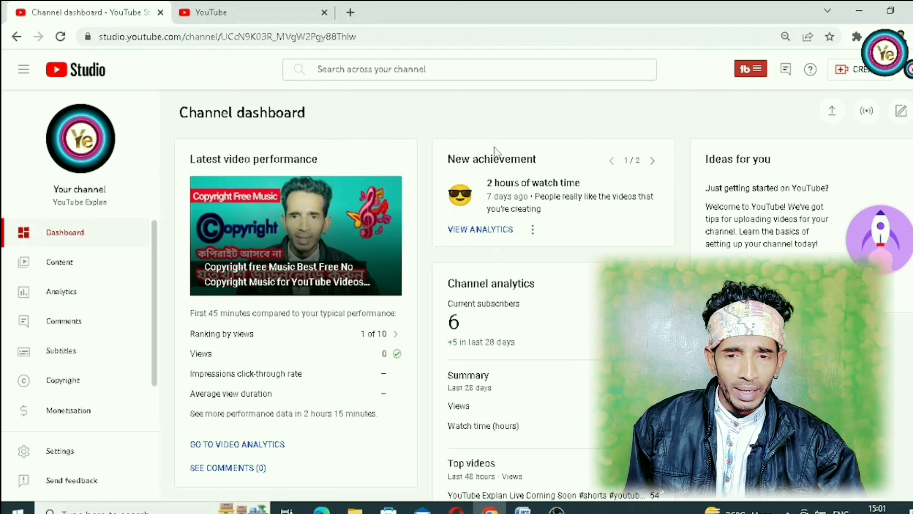
left_click(243, 14)
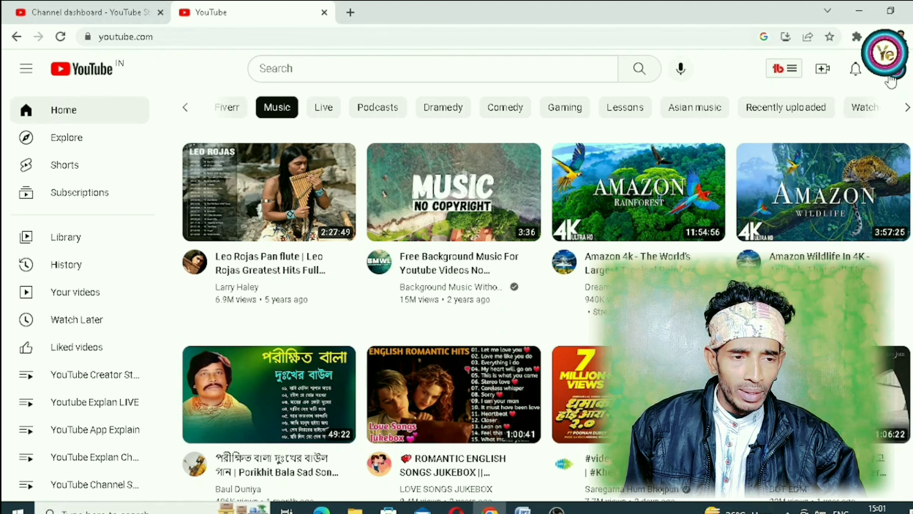
left_click(823, 70)
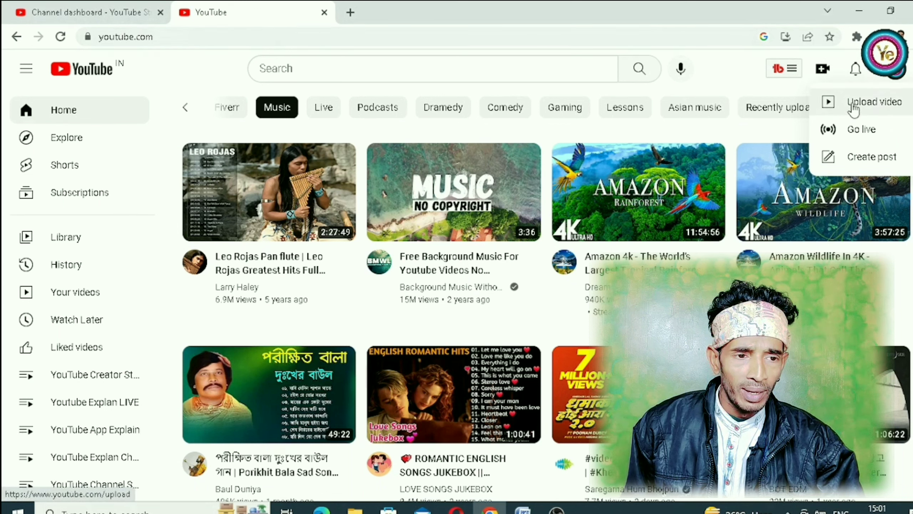
left_click(741, 73)
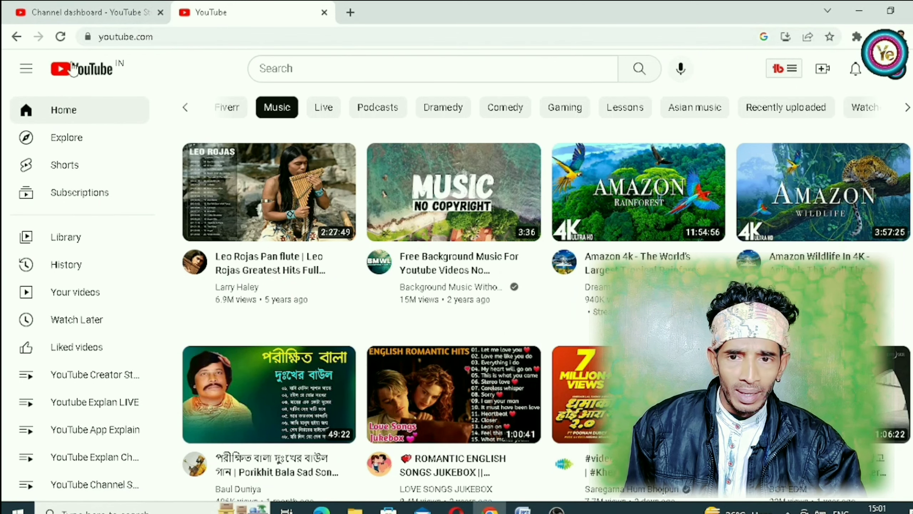
left_click(101, 13)
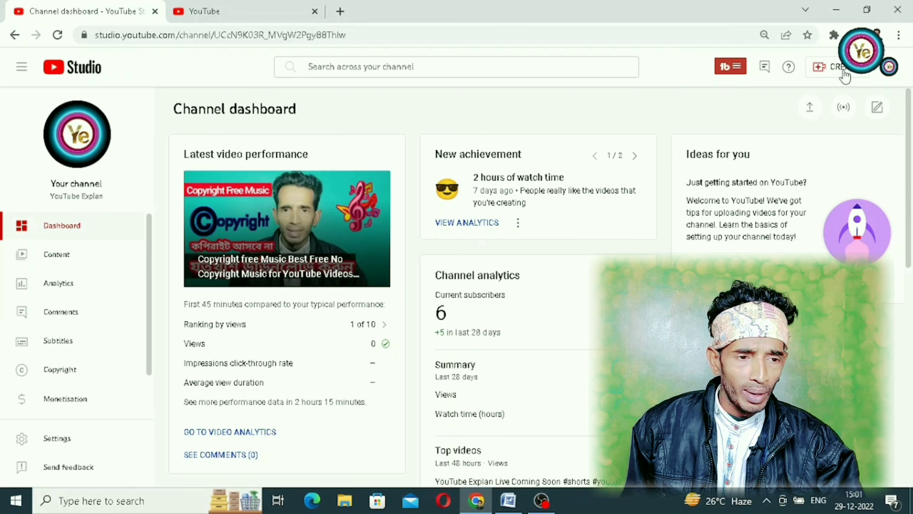
Start a new video upload and choose the file "youtube explan channel" from the Desktop.
left_click(844, 75)
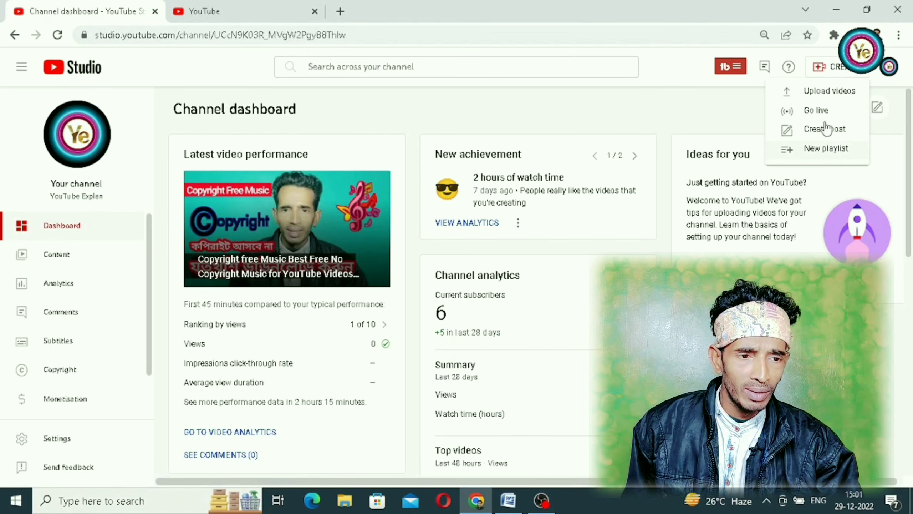
left_click(828, 95)
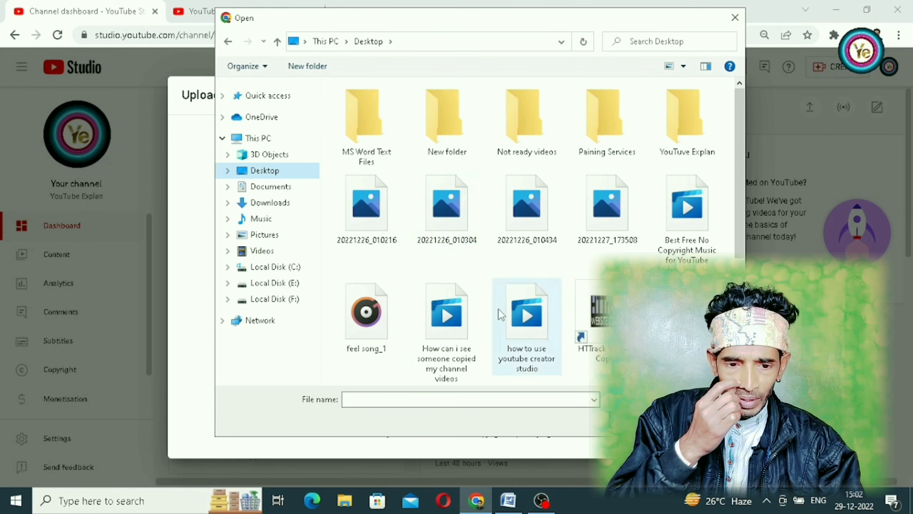
scroll(504, 307, "down", 2)
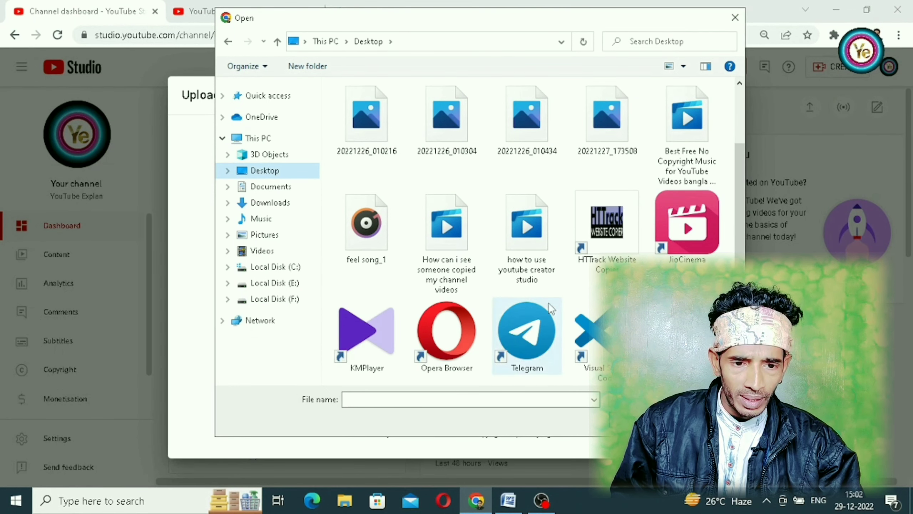
scroll(545, 295, "down", 2)
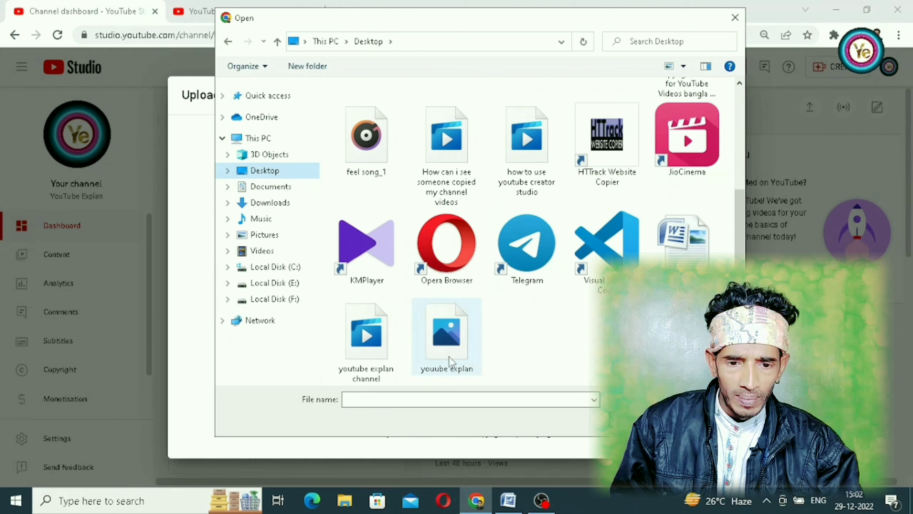
left_click(372, 349)
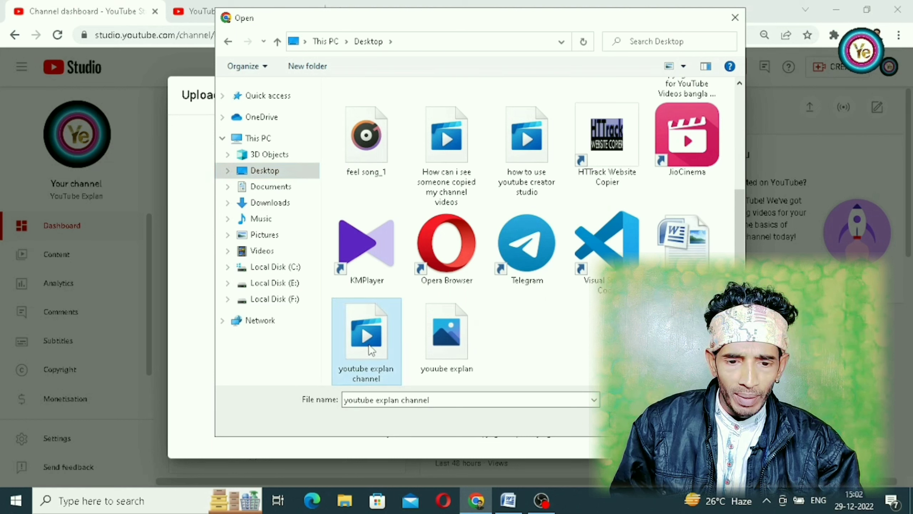
key("Return")
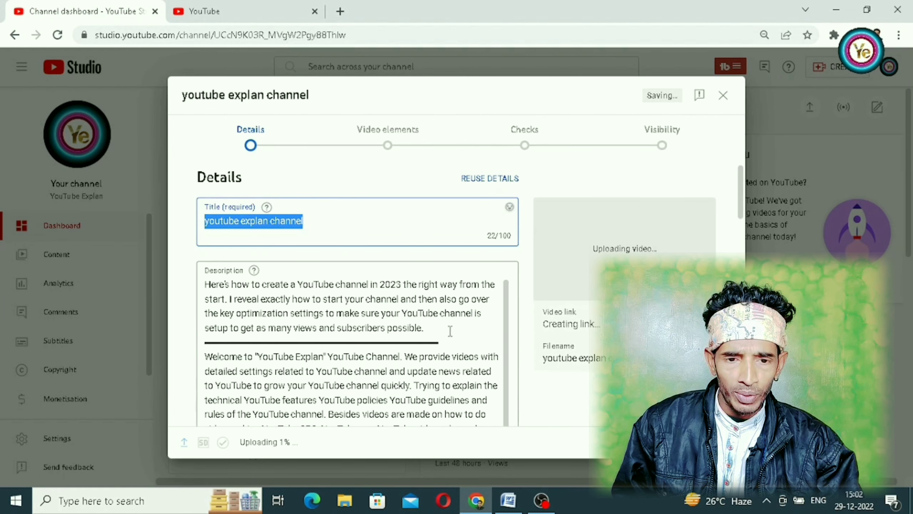
Examine the upload's details form, covering the title, full description, thumbnail, playlists and audience sections.
scroll(528, 299, "down", 3)
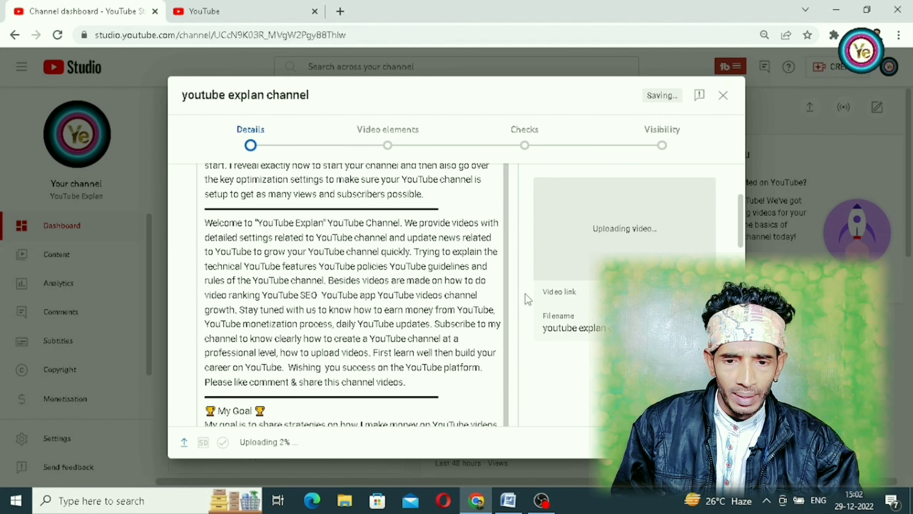
scroll(527, 298, "up", 3)
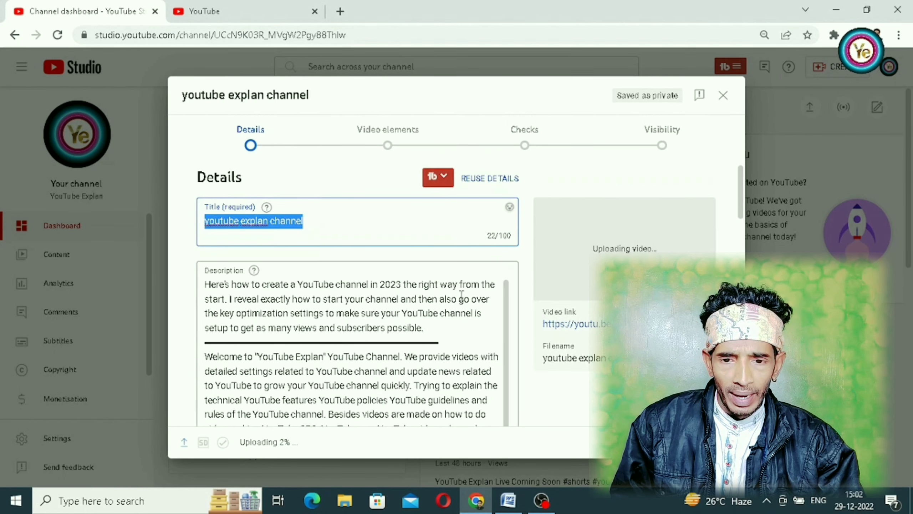
left_click(344, 222)
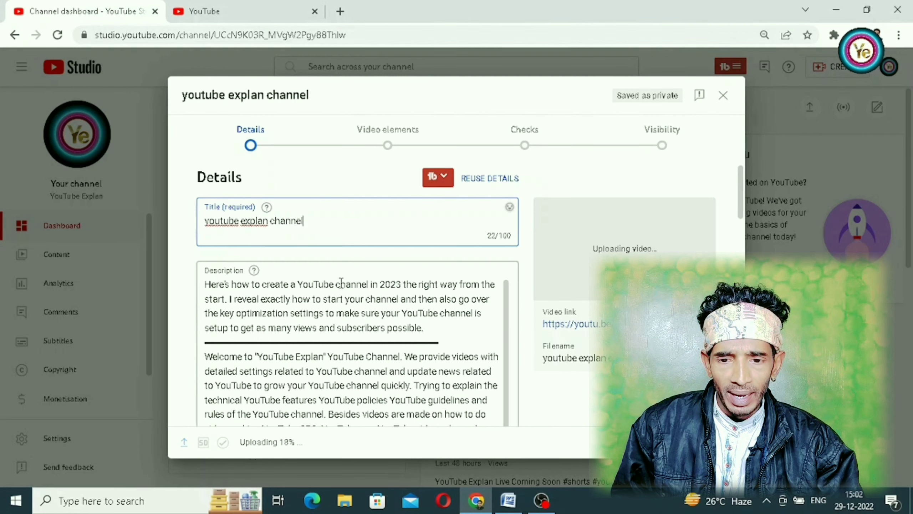
scroll(328, 297, "down", 6)
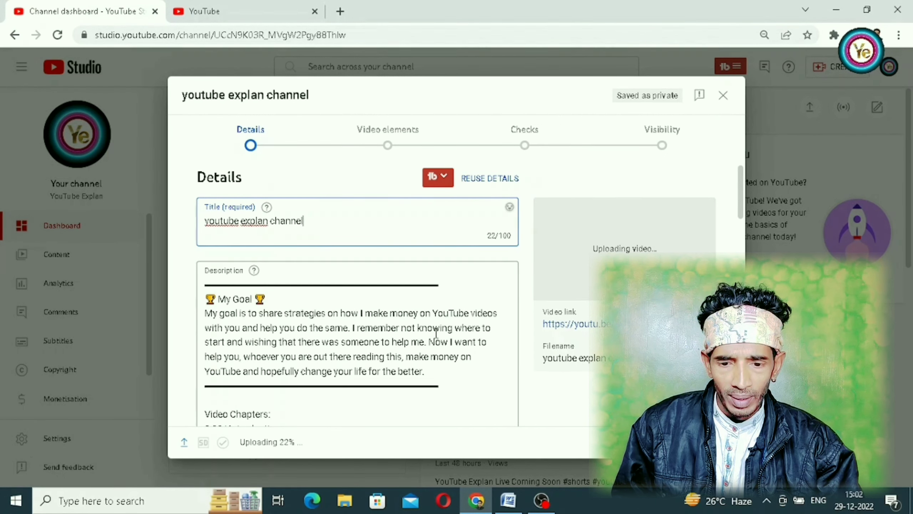
scroll(436, 333, "down", 10)
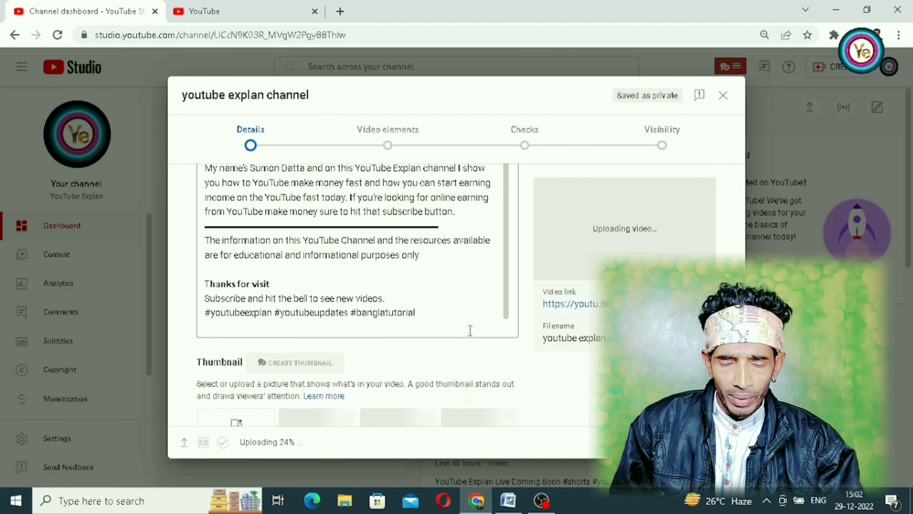
scroll(470, 330, "down", 4)
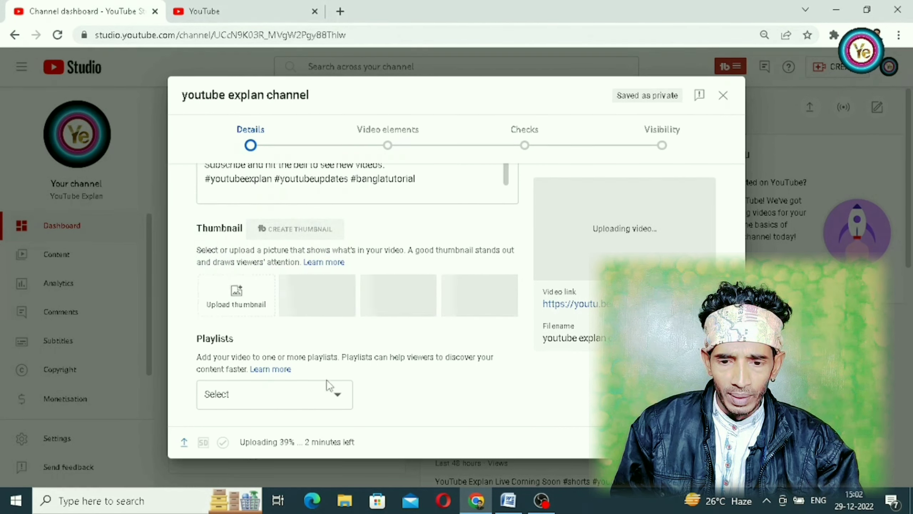
scroll(363, 320, "up", 5)
scroll(374, 295, "up", 10)
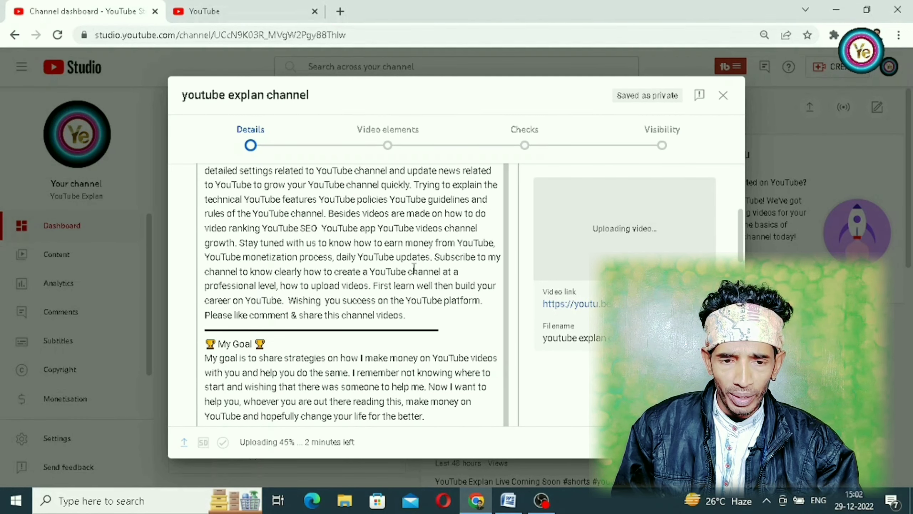
scroll(413, 267, "up", 10)
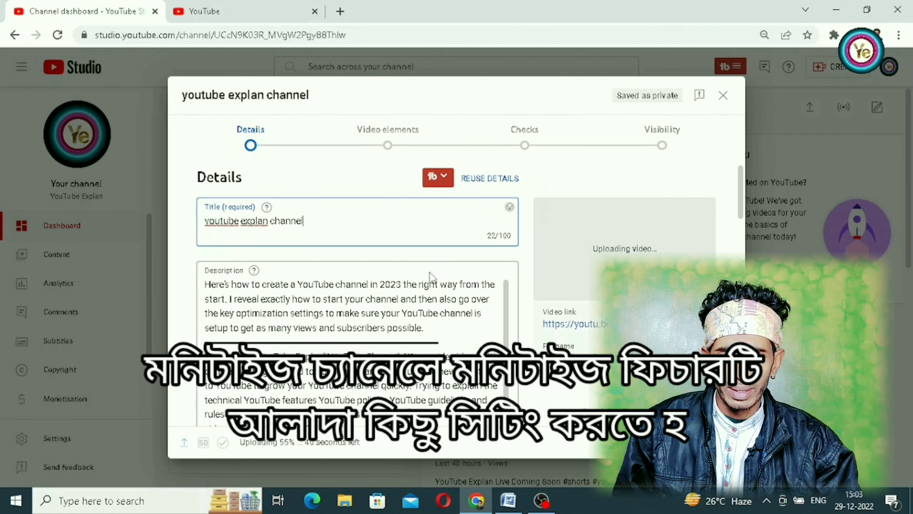
scroll(435, 285, "down", 10)
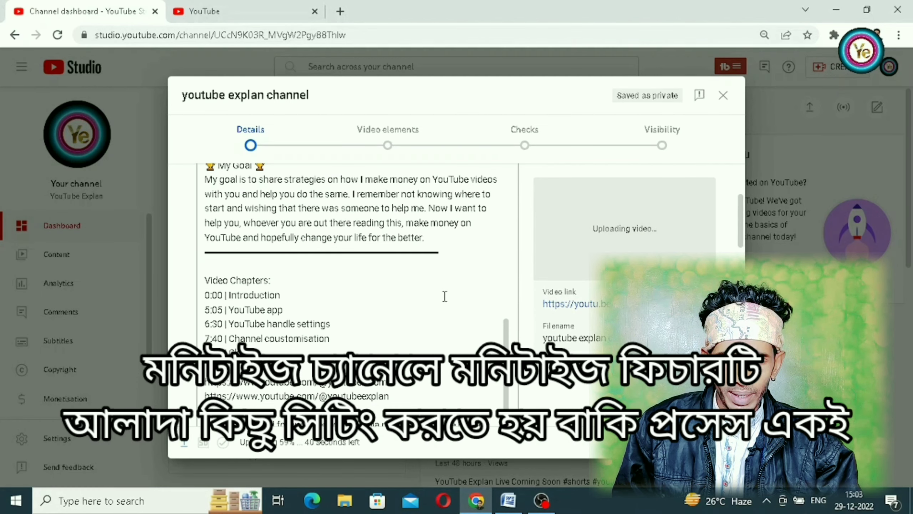
scroll(445, 296, "down", 12)
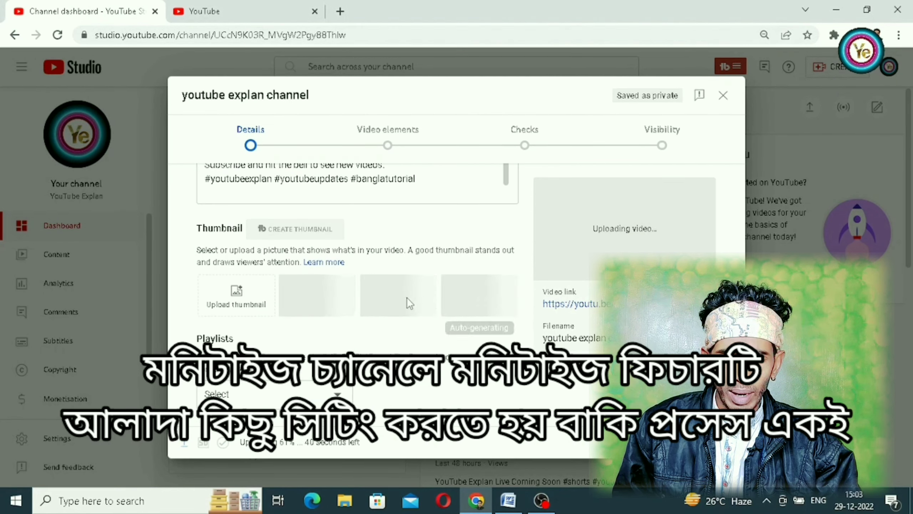
scroll(410, 304, "down", 8)
scroll(354, 314, "up", 4)
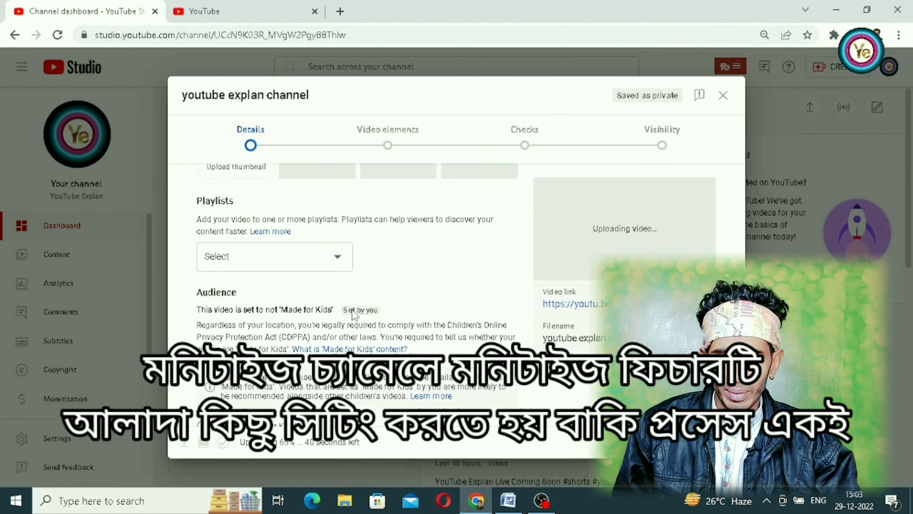
scroll(354, 314, "up", 8)
scroll(357, 311, "down", 5)
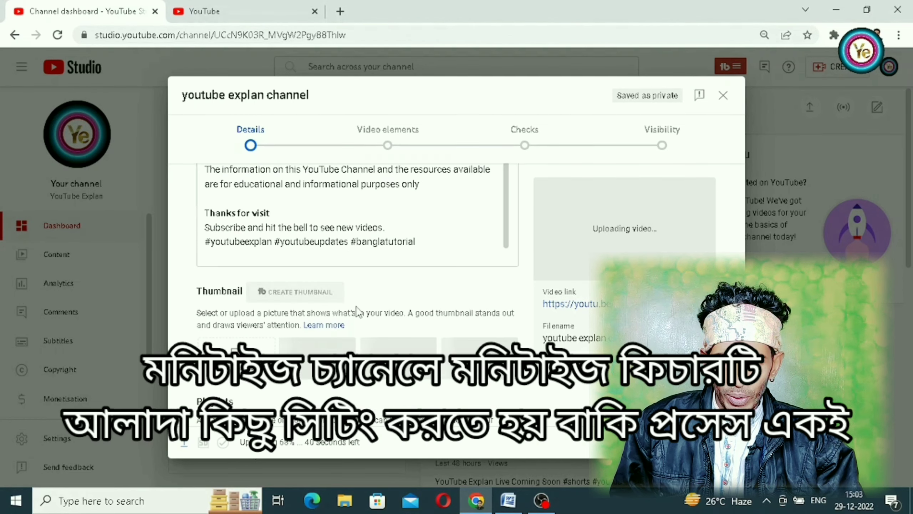
scroll(357, 311, "down", 3)
scroll(357, 311, "up", 10)
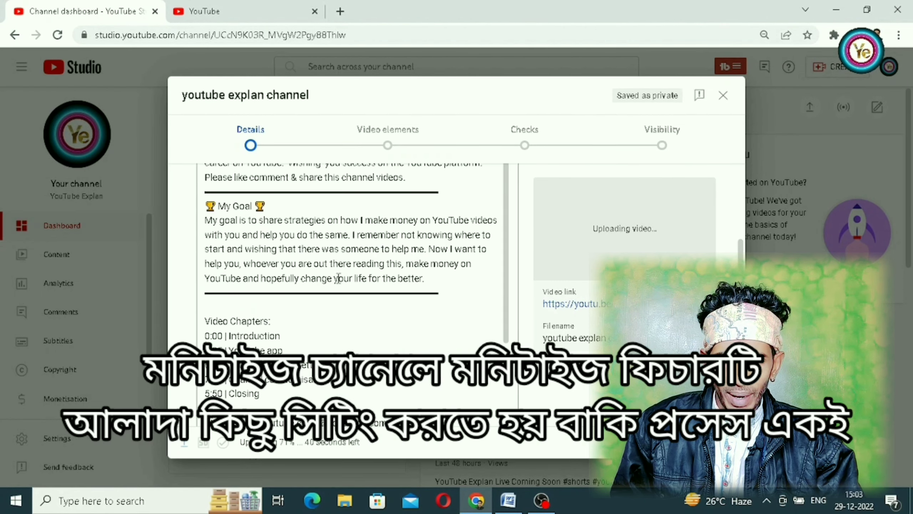
scroll(338, 278, "up", 10)
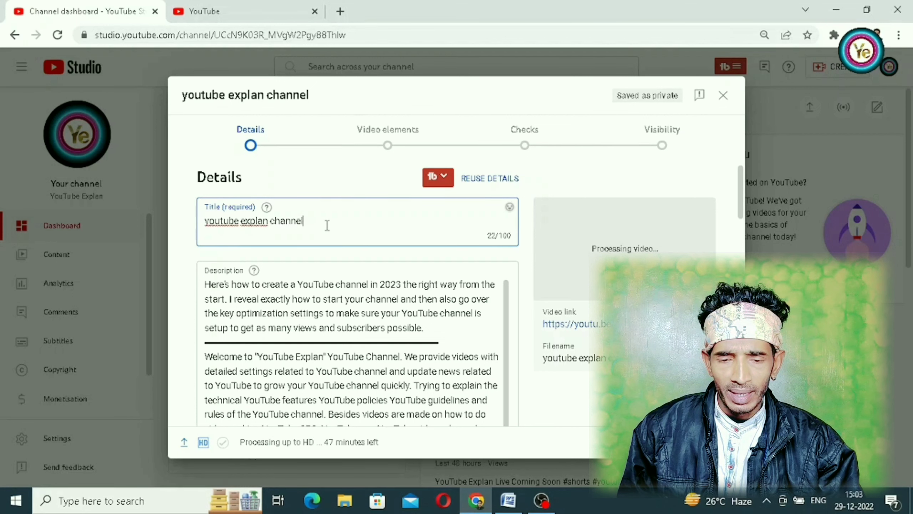
Switch to the YouTube Explan document in Microsoft Word and copy the paragraph beginning "Welcome to "YouTube Explan" YouTube Channel".
scroll(350, 260, "down", 2)
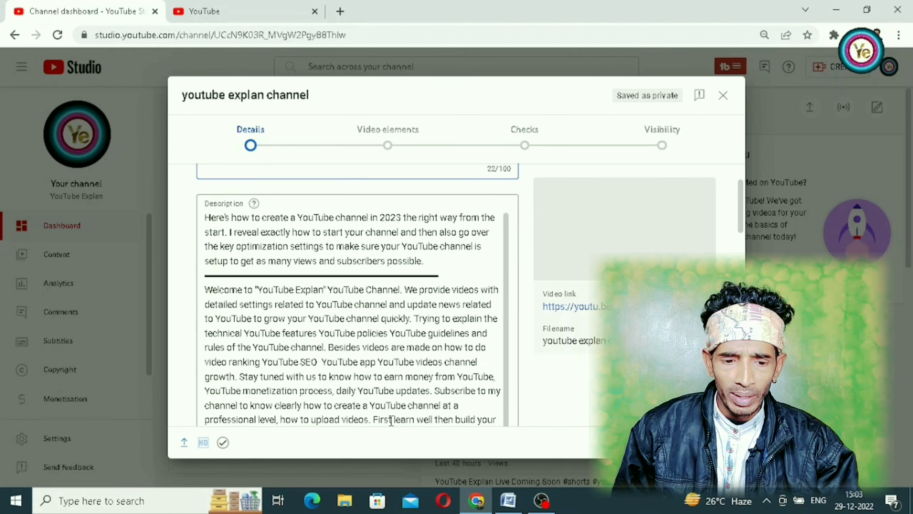
left_click(508, 500)
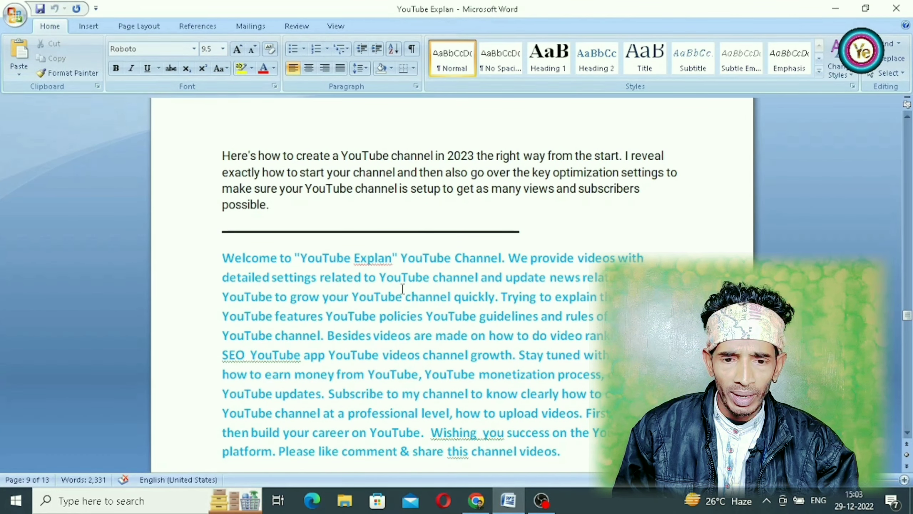
scroll(411, 238, "down", 1)
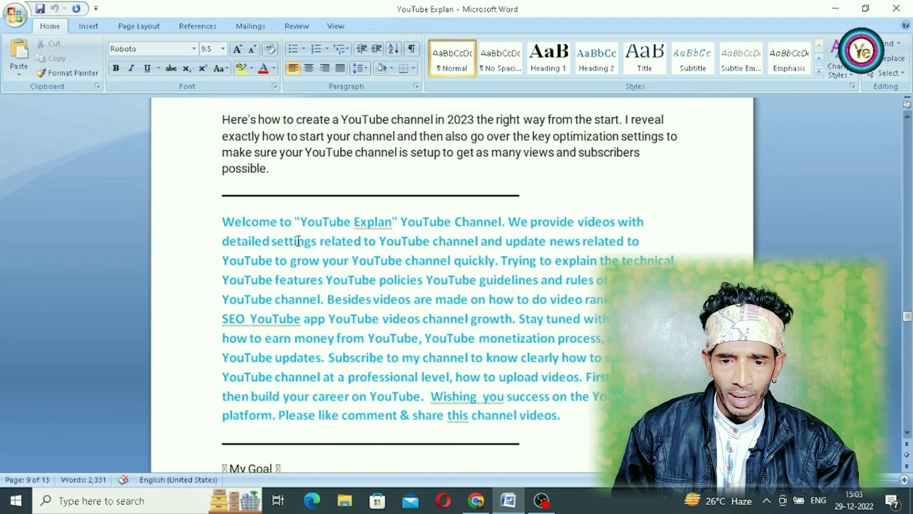
left_click_drag(223, 221, 590, 411)
right_click(362, 250)
left_click(406, 274)
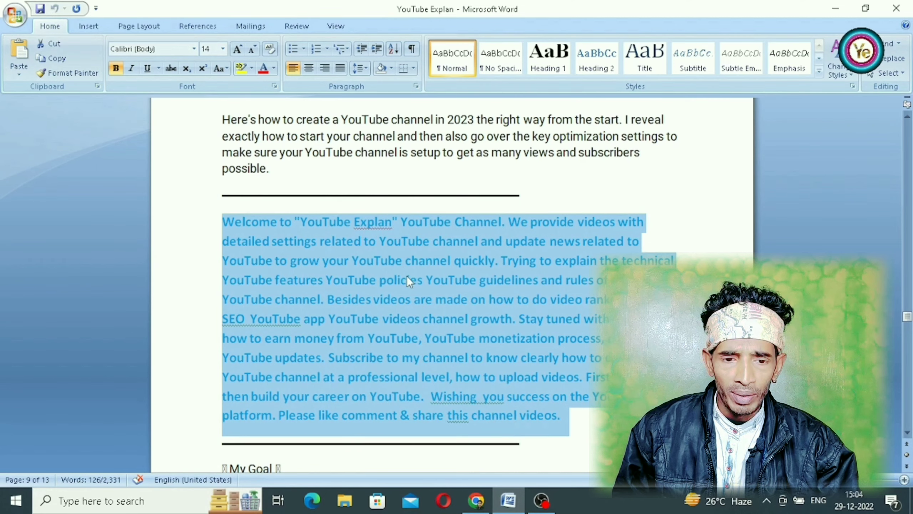
scroll(406, 276, "down", 2)
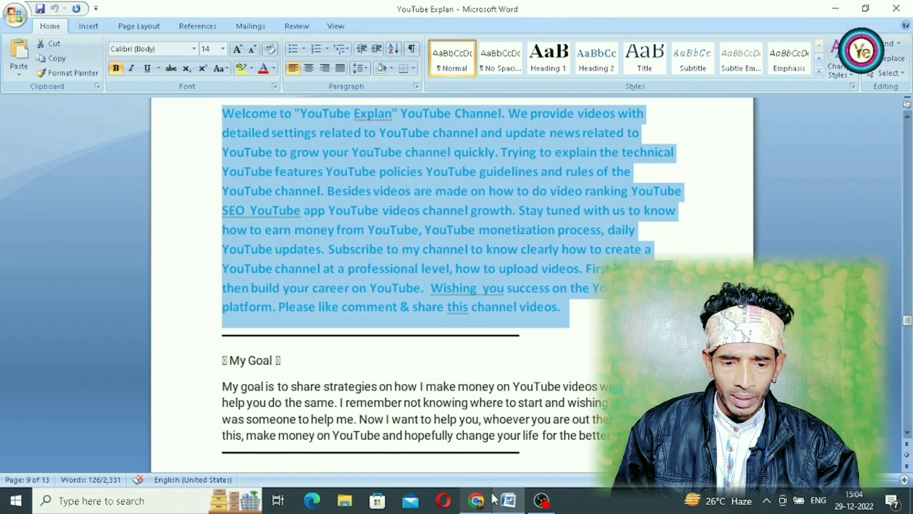
Return to YouTube Studio in Chrome and replace the description's opening paragraph with the copied welcome text.
left_click(476, 501)
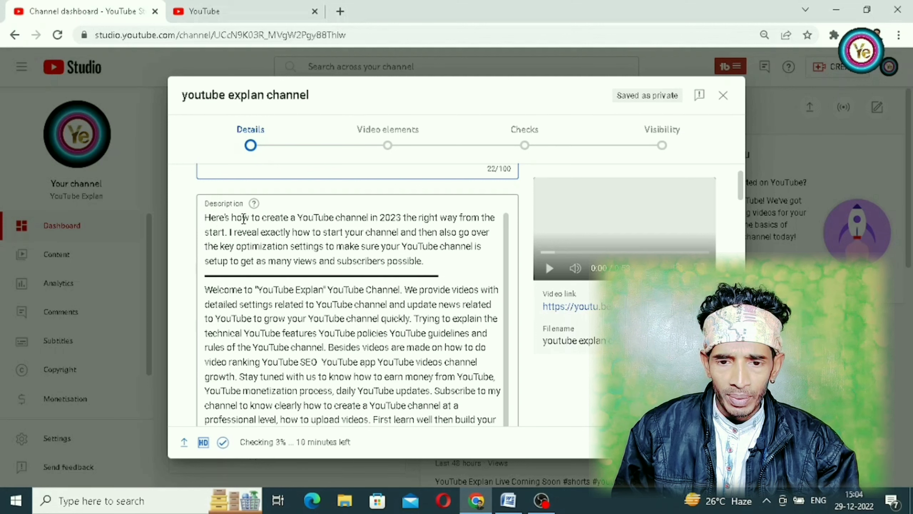
left_click_drag(205, 217, 424, 258)
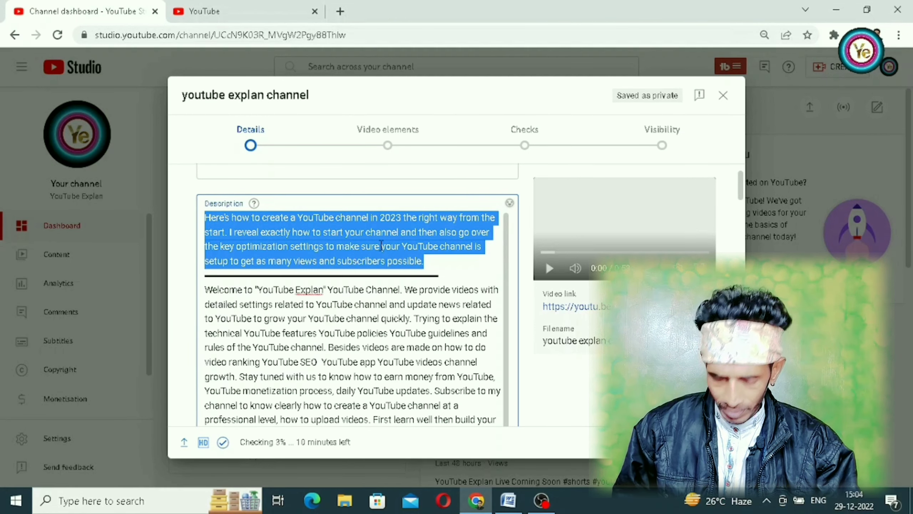
key("ctrl+v")
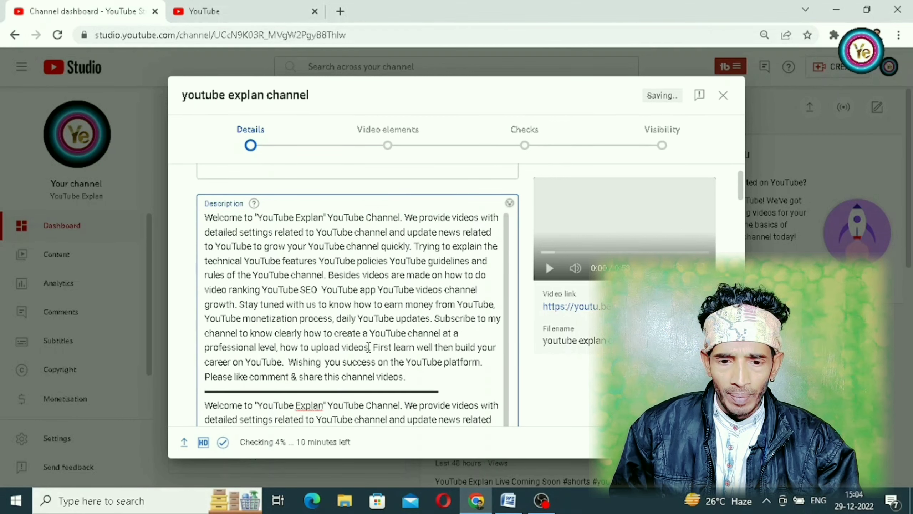
Extend the video title with "by youtubeexplan*" so it reads "youtube explan channel by youtubeexplan*".
scroll(368, 347, "down", 4)
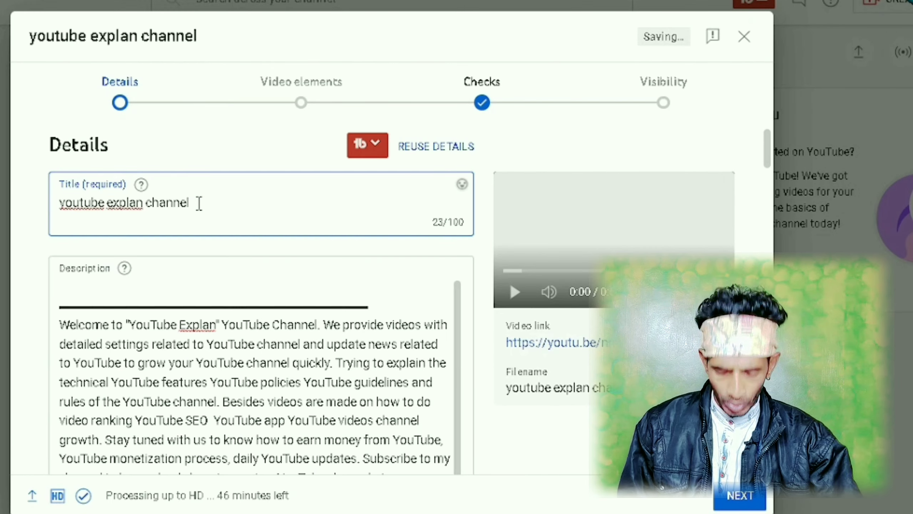
type("by")
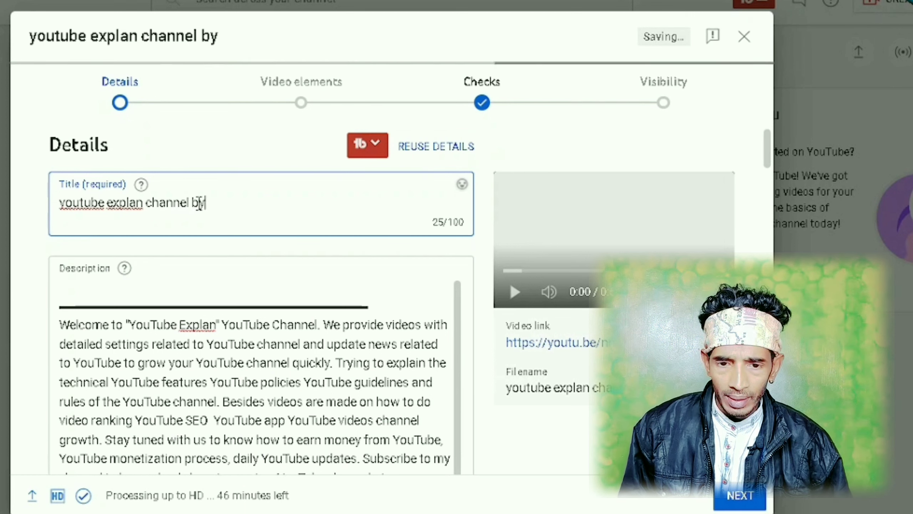
type(" yo")
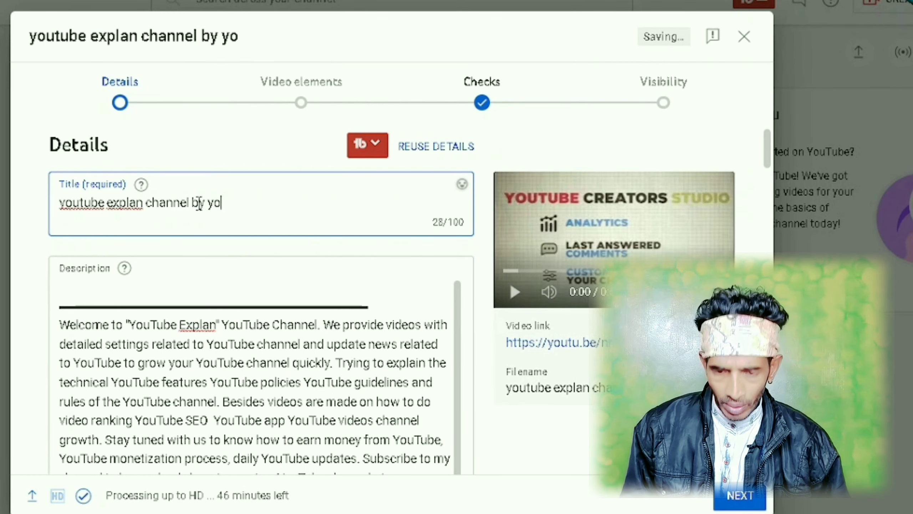
type("ut")
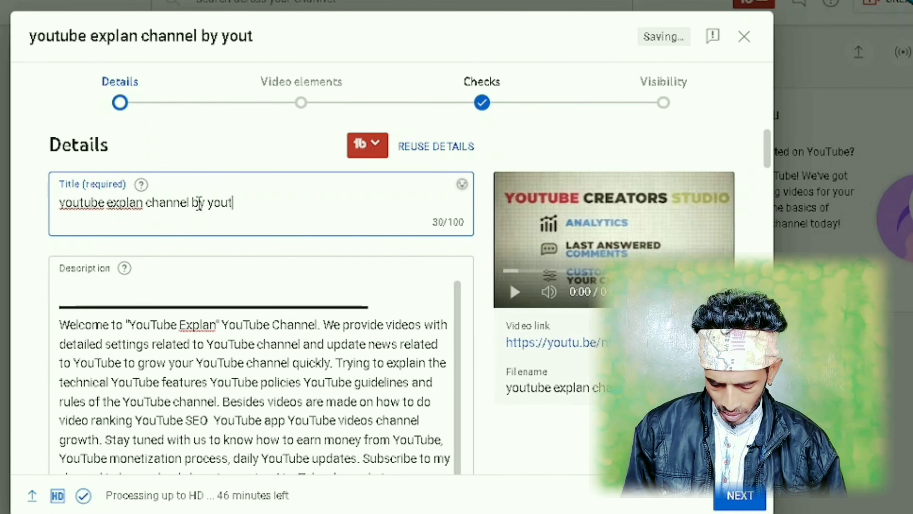
type("ube")
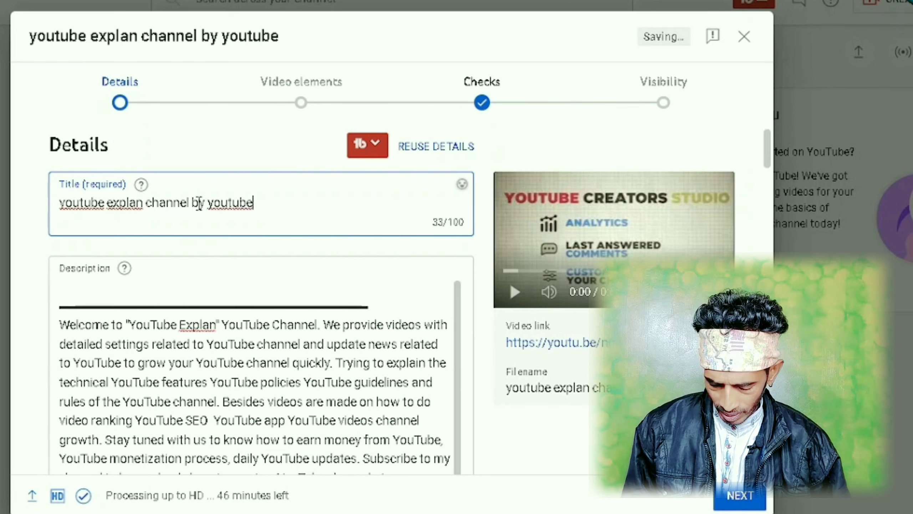
type("expl")
type("an")
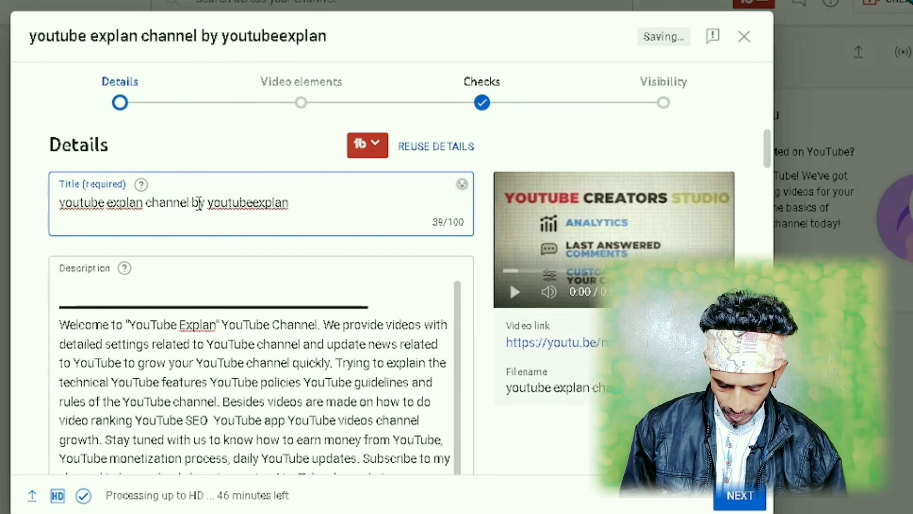
type("*")
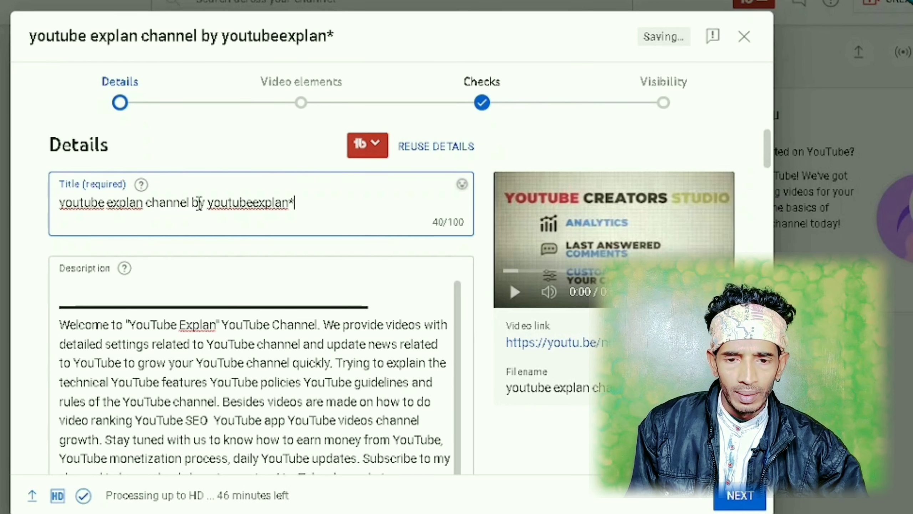
Copy the full video title and paste it into the empty first line of the description.
triple_click(188, 202)
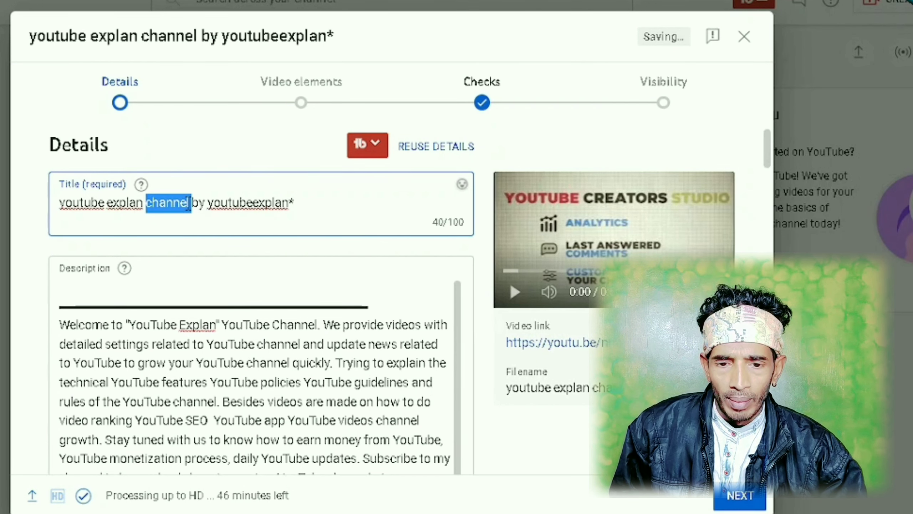
right_click(189, 203)
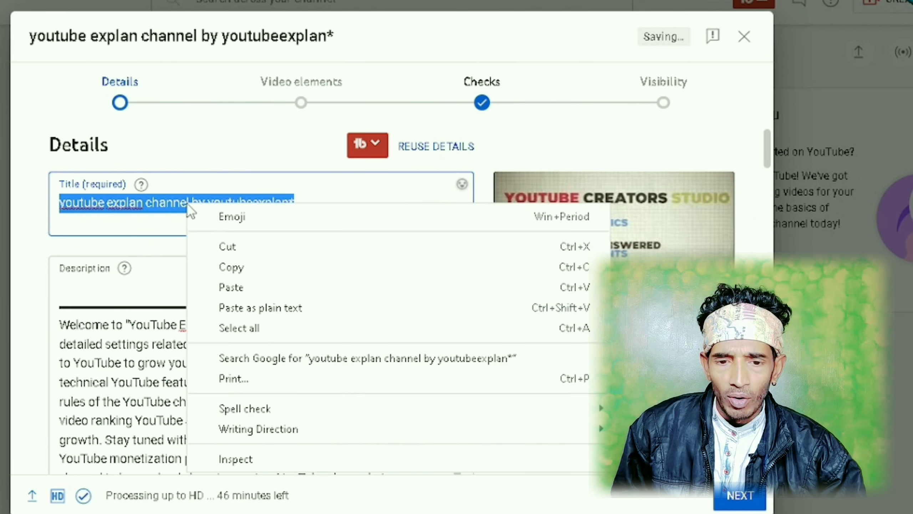
left_click(245, 268)
left_click(62, 287)
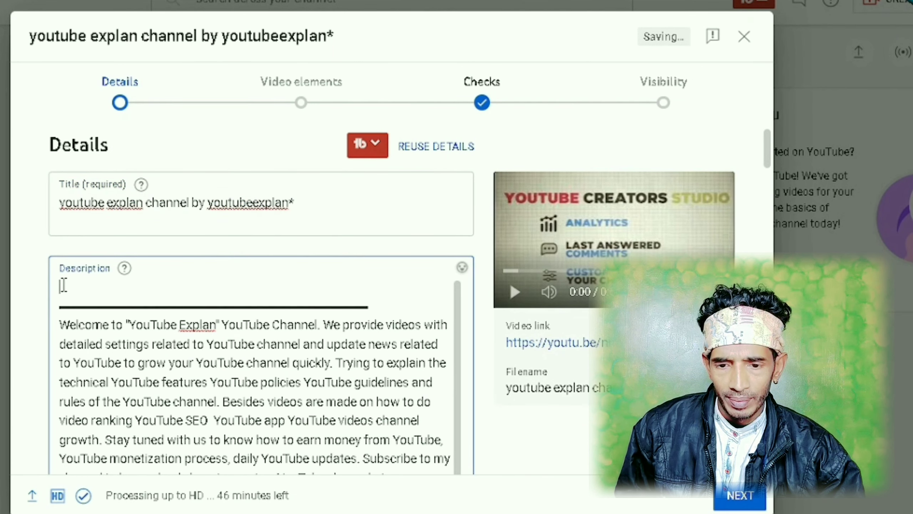
right_click(61, 287)
left_click(127, 420)
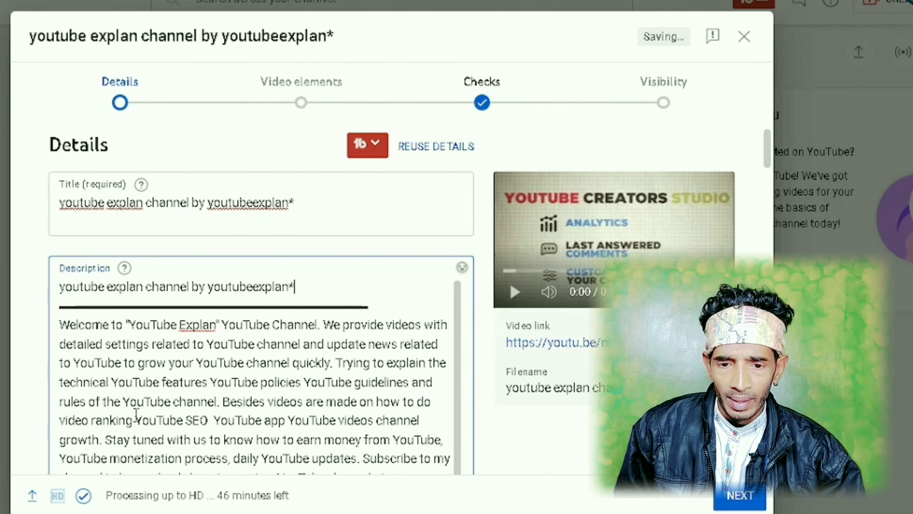
Delete the YouTube app, YouTube handle settings and channel customisation entries from the description's Video Chapters list, including the leftover blank line.
scroll(463, 346, "down", 5)
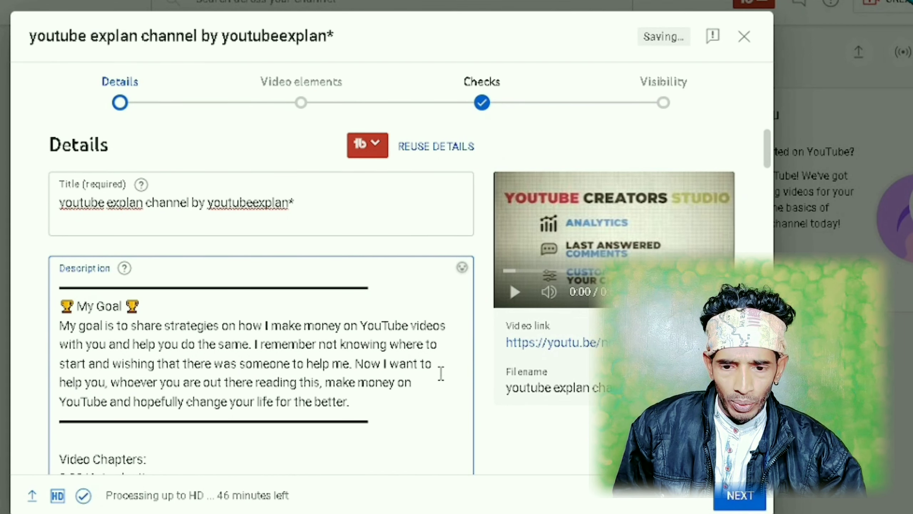
scroll(440, 373, "down", 5)
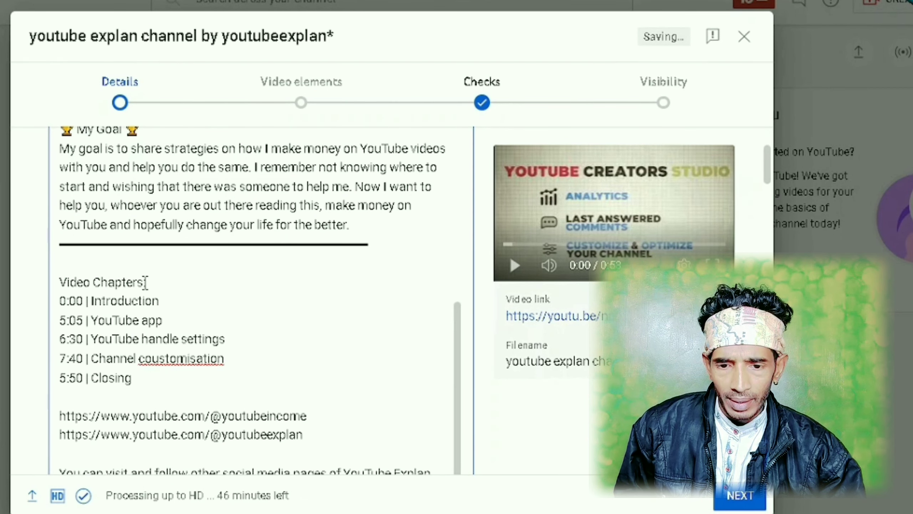
scroll(146, 282, "down", 3)
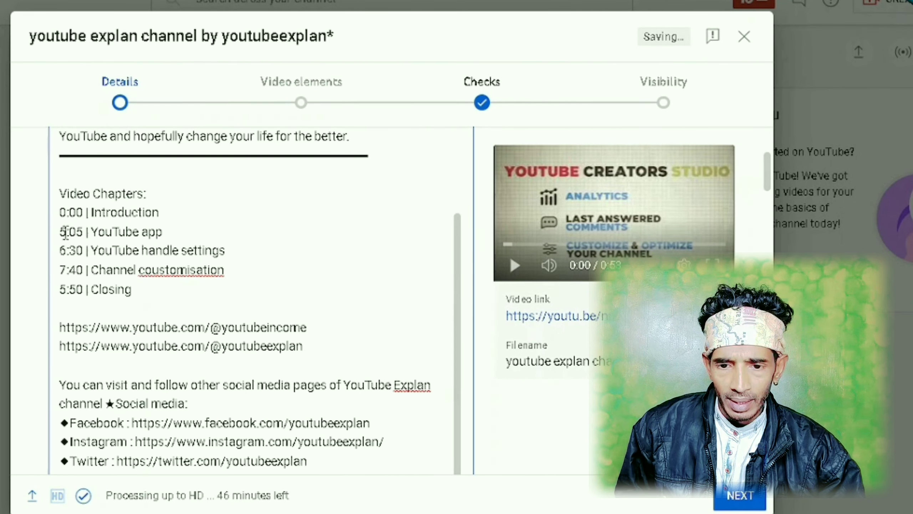
left_click_drag(61, 230, 260, 275)
key("BackSpace")
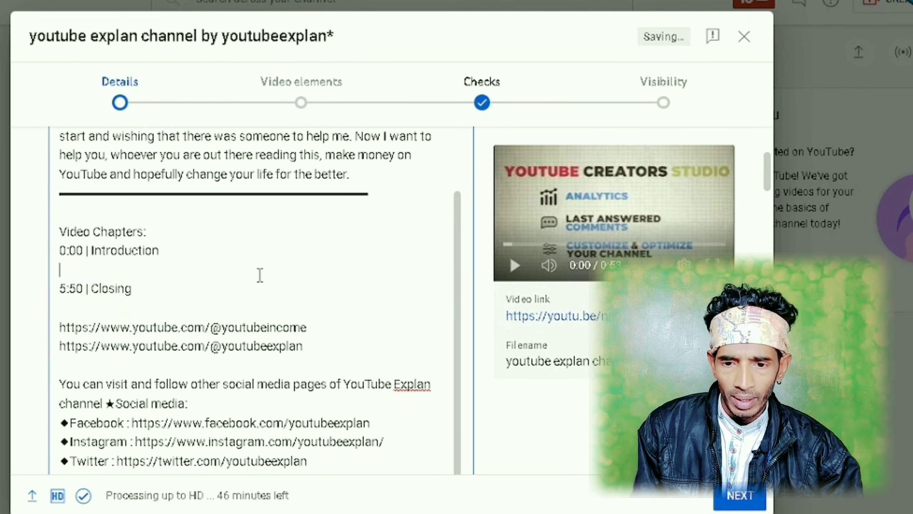
key("BackSpace")
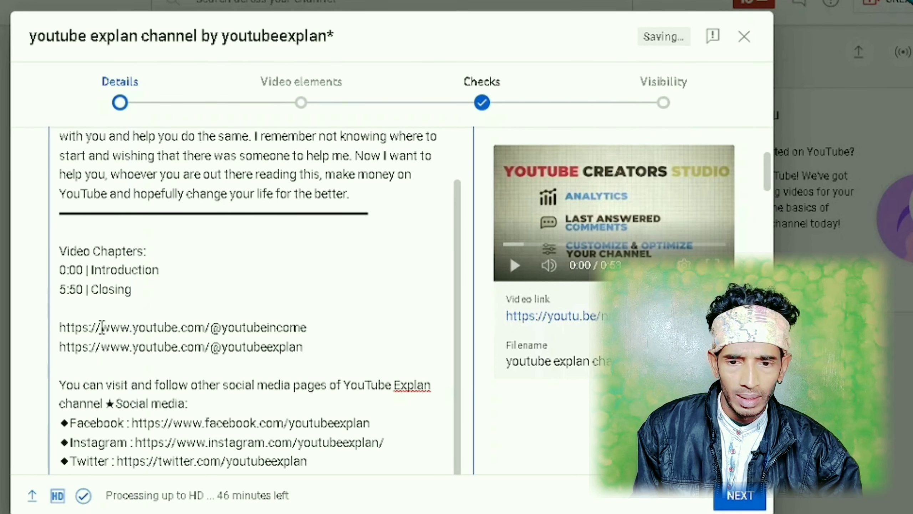
Set the Closing chapter's timestamp in the description to 0:52.
left_click(67, 290)
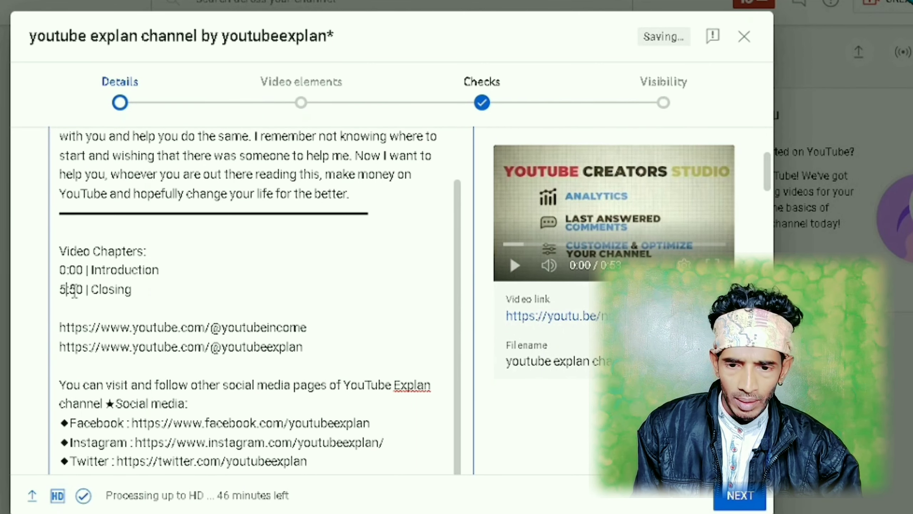
key("BackSpace")
type("0")
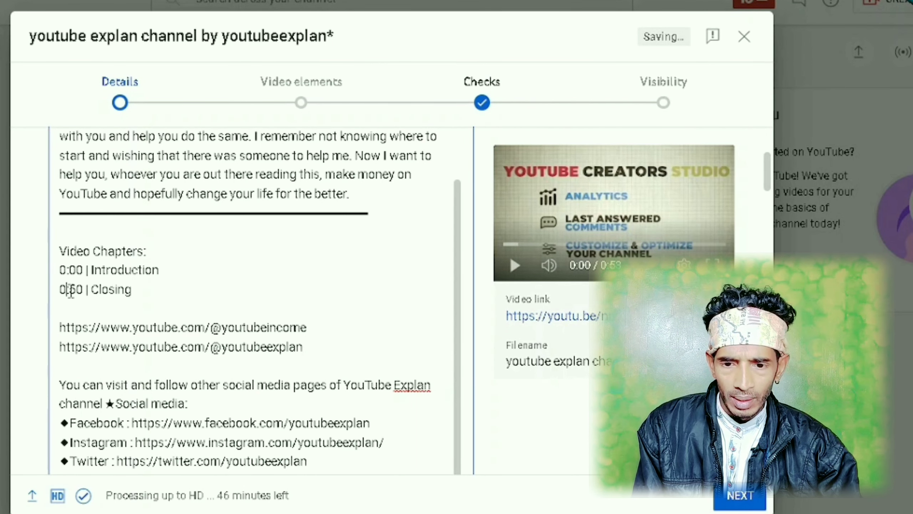
left_click(84, 289)
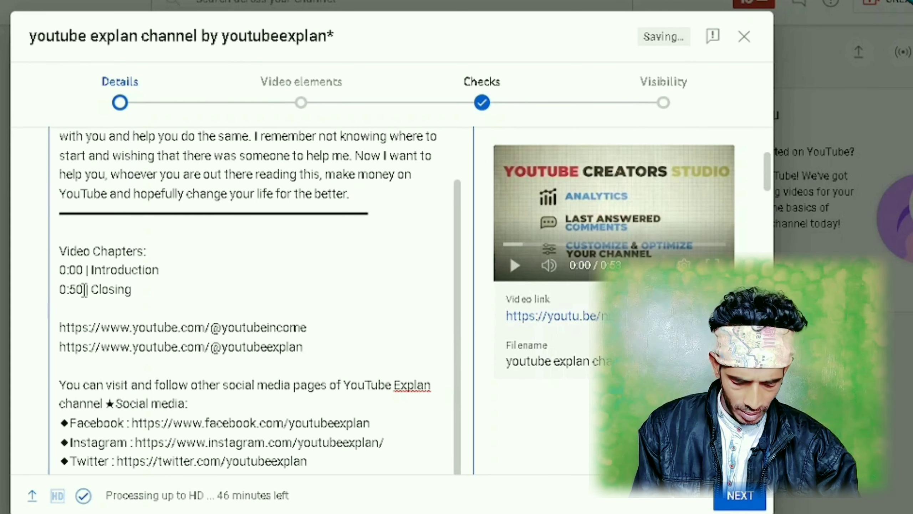
key("BackSpace")
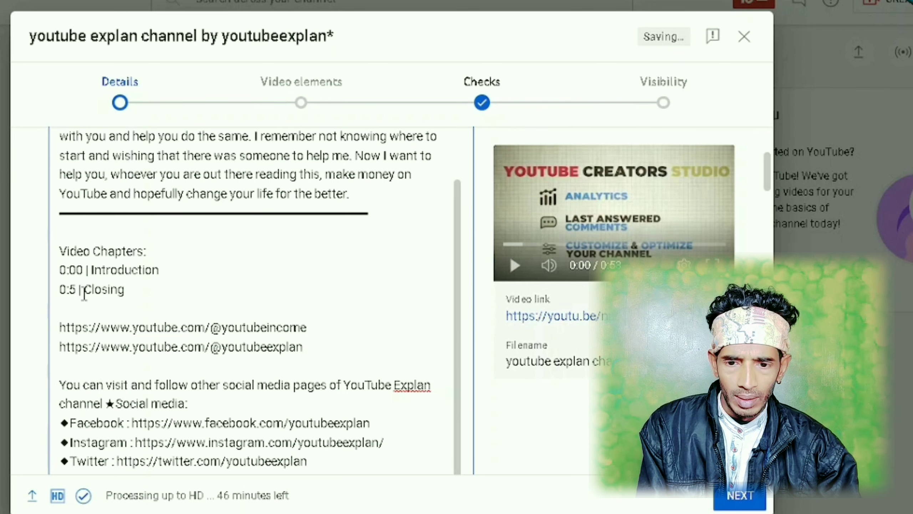
type("2")
Review the title and full description, covering the welcome text, goal, chapters, social links, About Me and hashtags, plus the thumbnail and playlist sections.
scroll(218, 299, "down", 3)
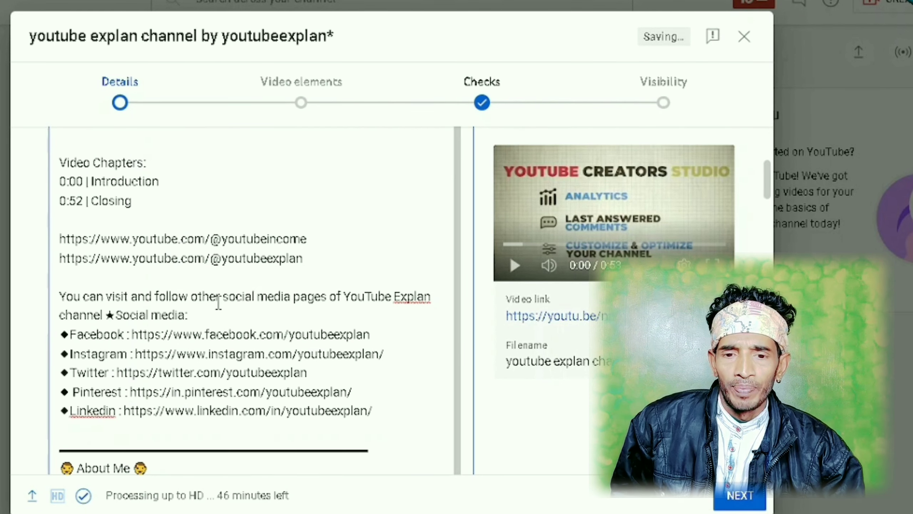
scroll(216, 298, "down", 3)
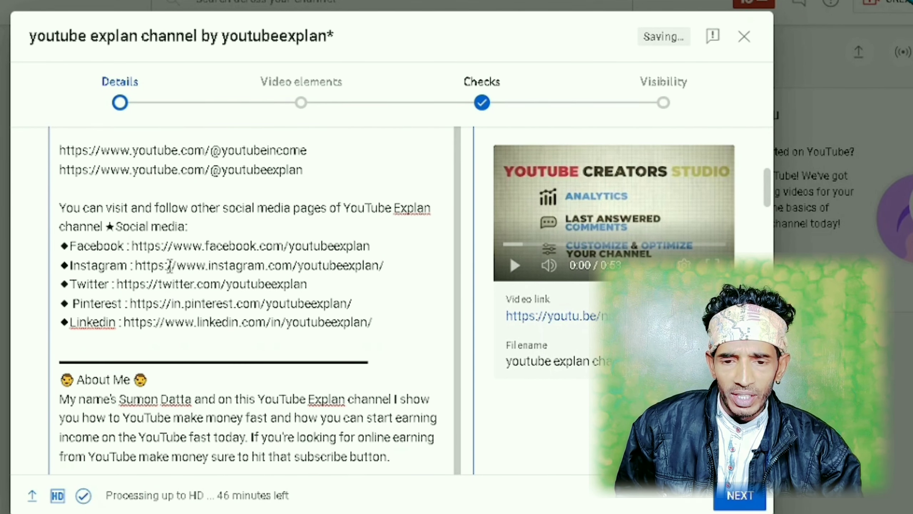
scroll(170, 266, "up", 7)
scroll(216, 305, "up", 10)
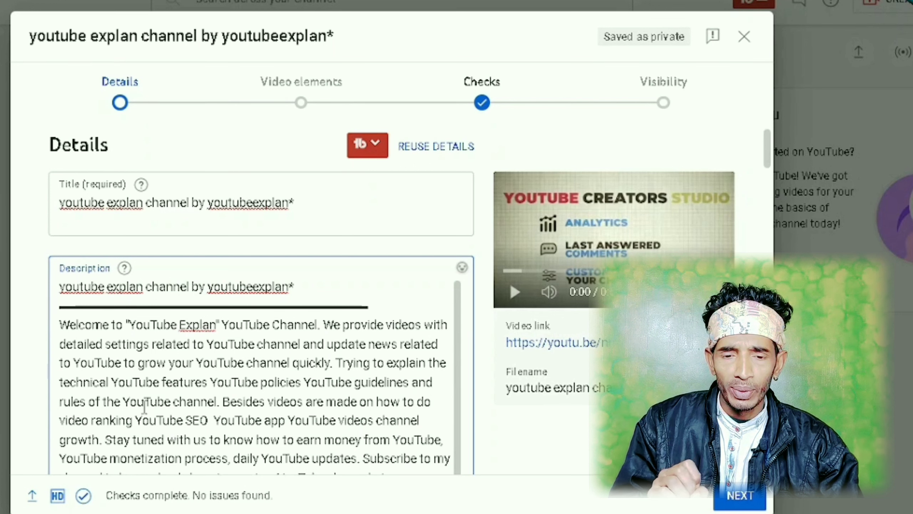
scroll(145, 410, "down", 5)
scroll(203, 383, "up", 2)
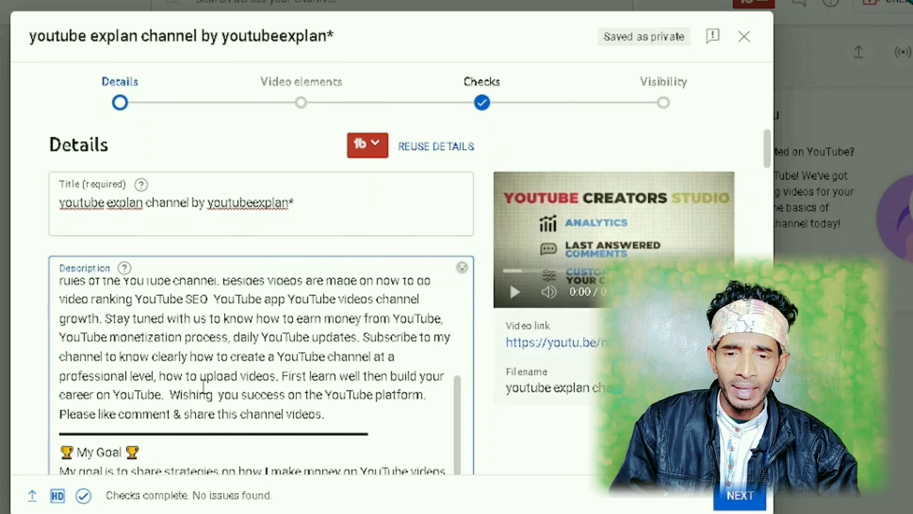
scroll(132, 390, "down", 2)
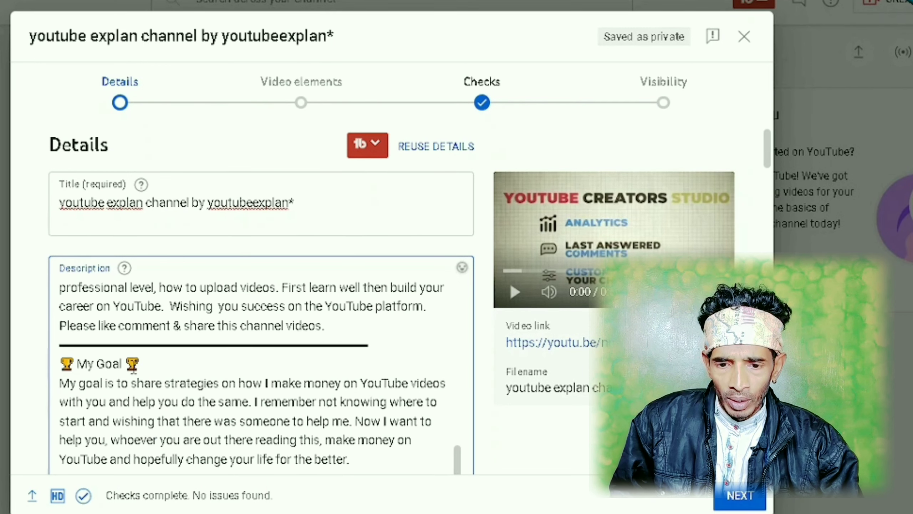
scroll(134, 368, "down", 2)
scroll(214, 377, "up", 2)
scroll(254, 354, "down", 2)
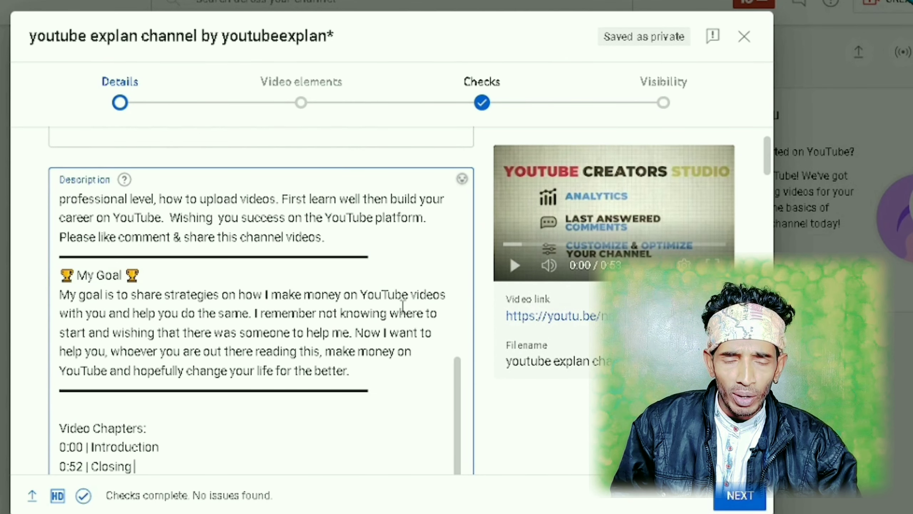
scroll(135, 336, "down", 4)
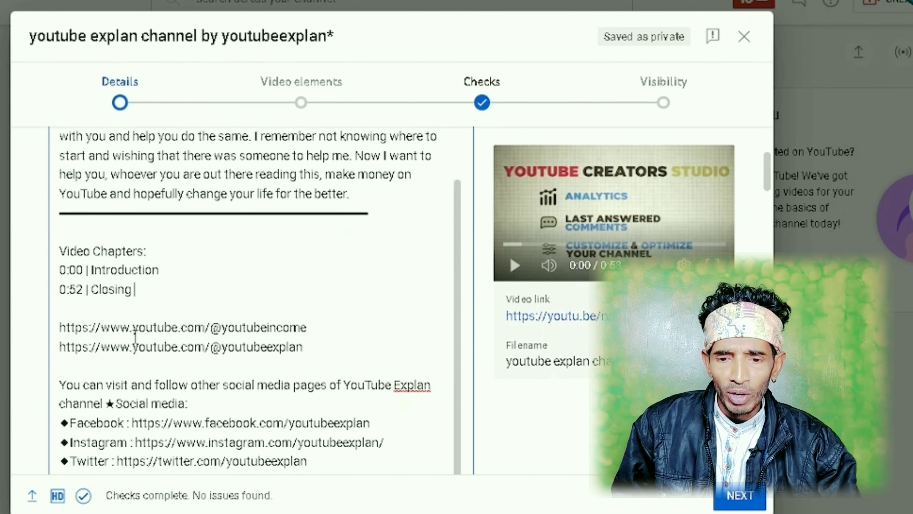
scroll(120, 338, "down", 2)
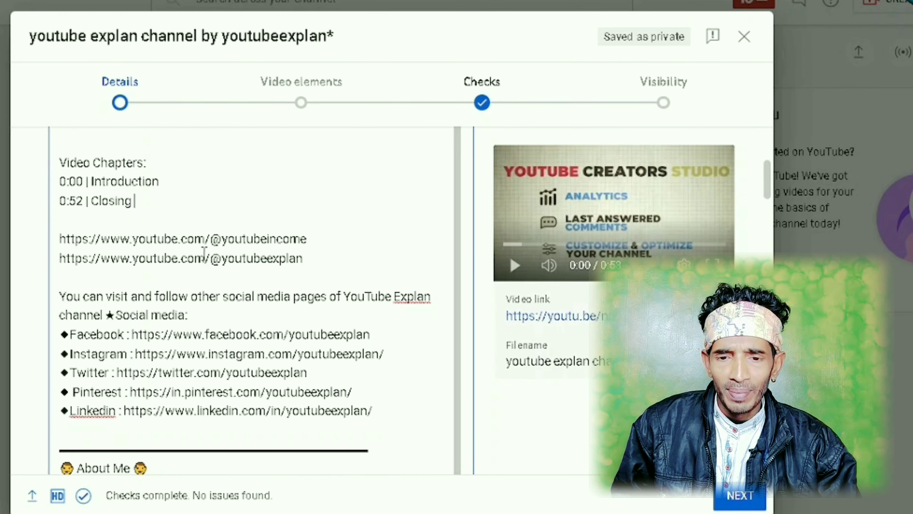
scroll(123, 203, "down", 4)
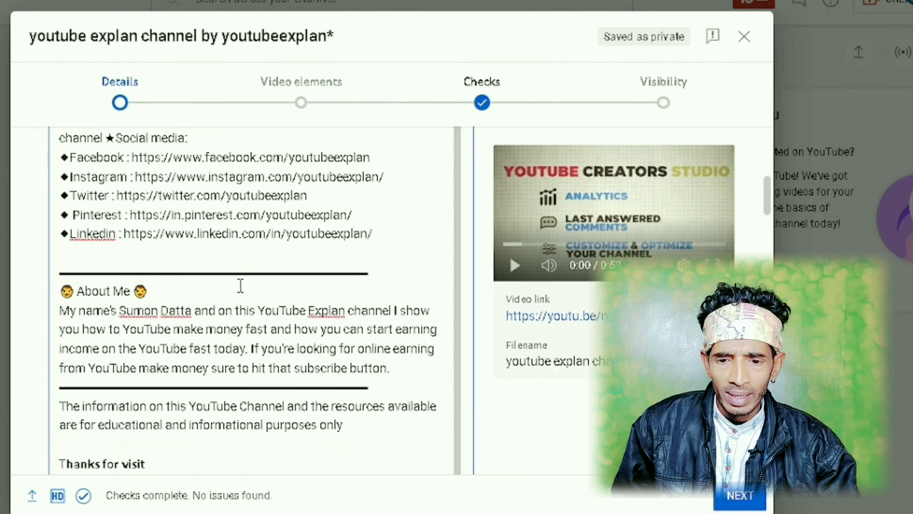
scroll(240, 286, "down", 2)
scroll(201, 287, "down", 4)
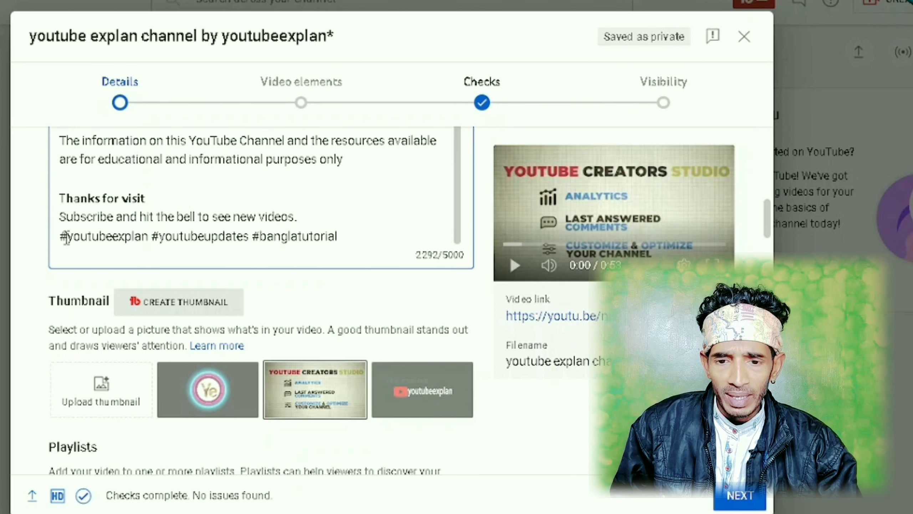
scroll(235, 238, "up", 3)
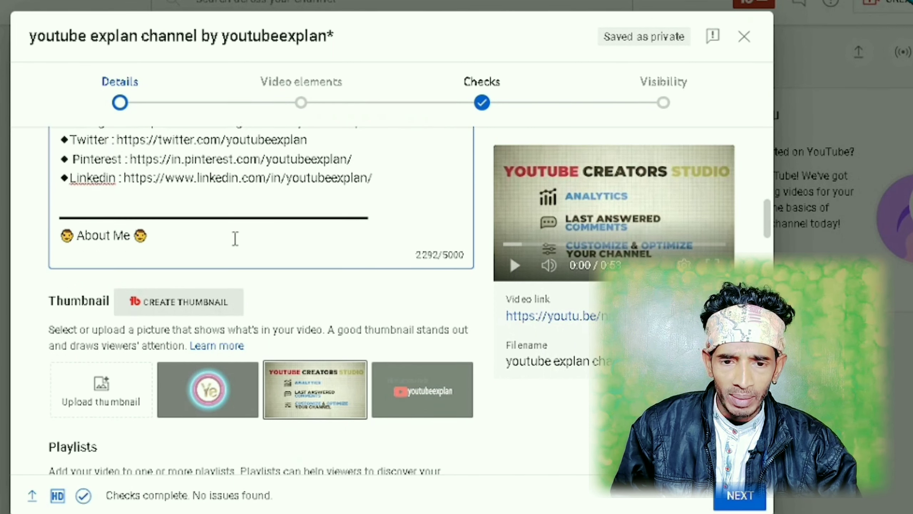
scroll(272, 219, "up", 10)
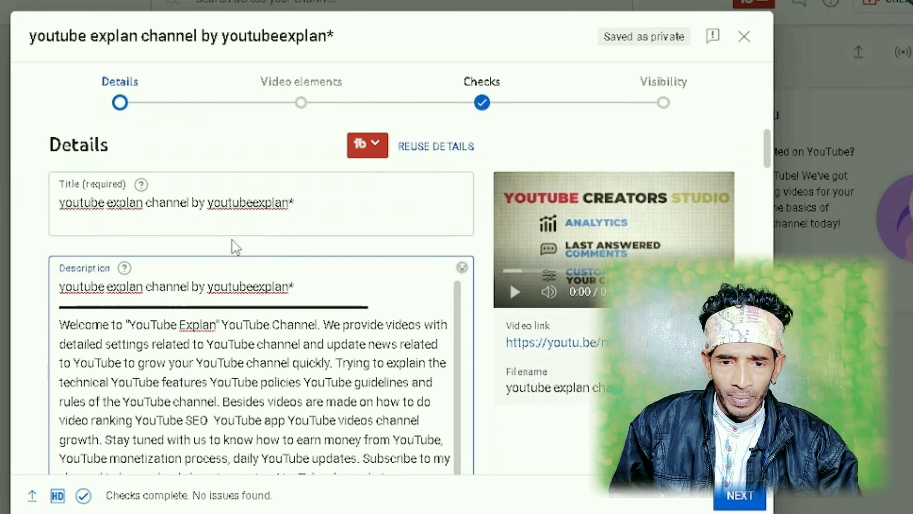
scroll(275, 237, "down", 10)
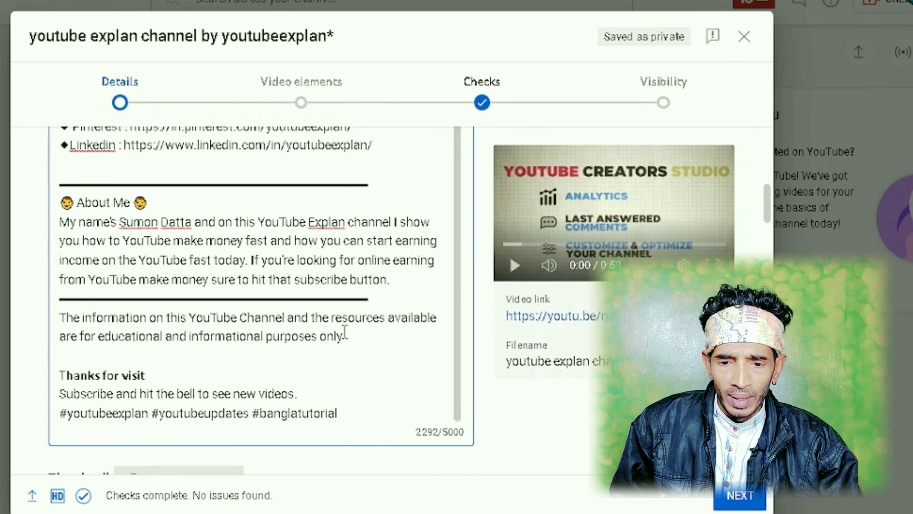
scroll(345, 330, "down", 5)
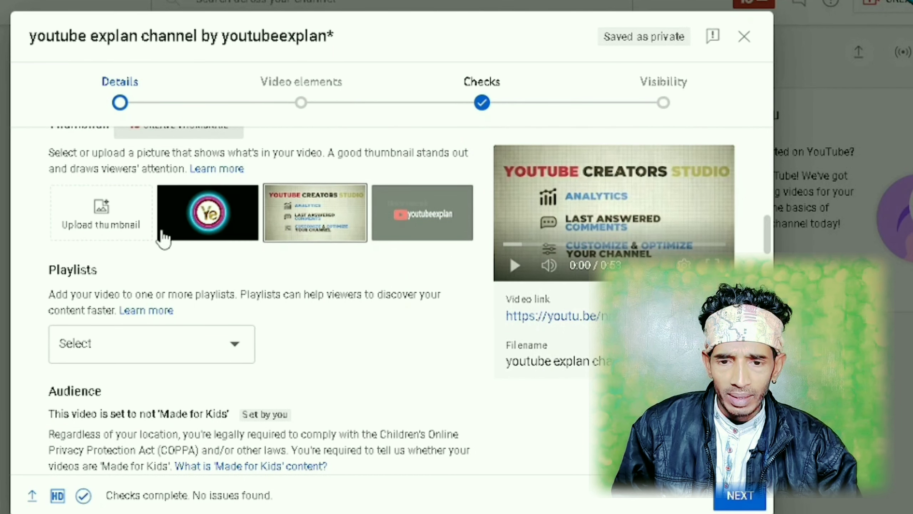
scroll(158, 248, "up", 2)
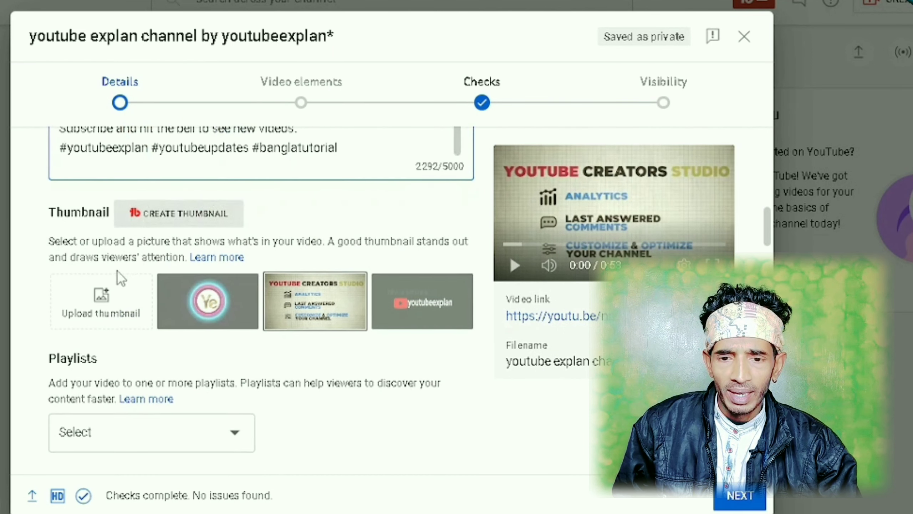
Upload the "youube explan" image from the Desktop as the video's custom thumbnail.
left_click(107, 298)
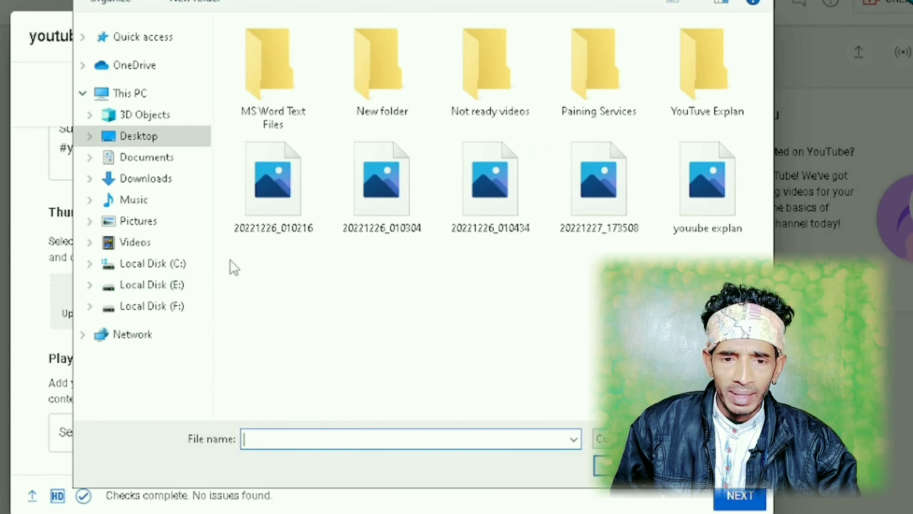
left_click(139, 136)
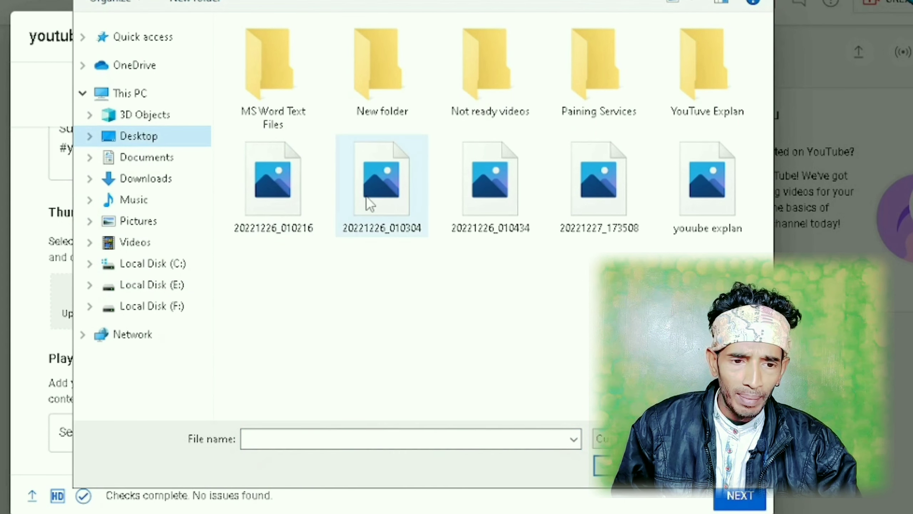
left_click(703, 211)
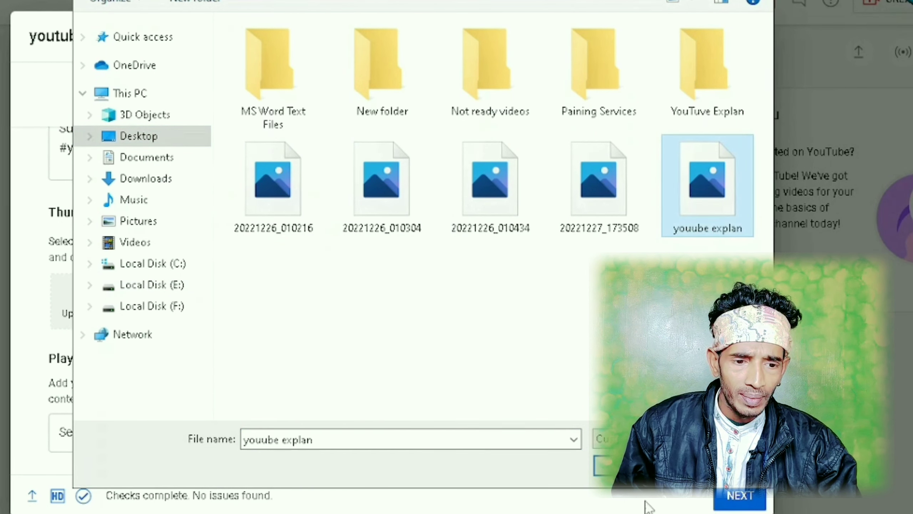
key("Return")
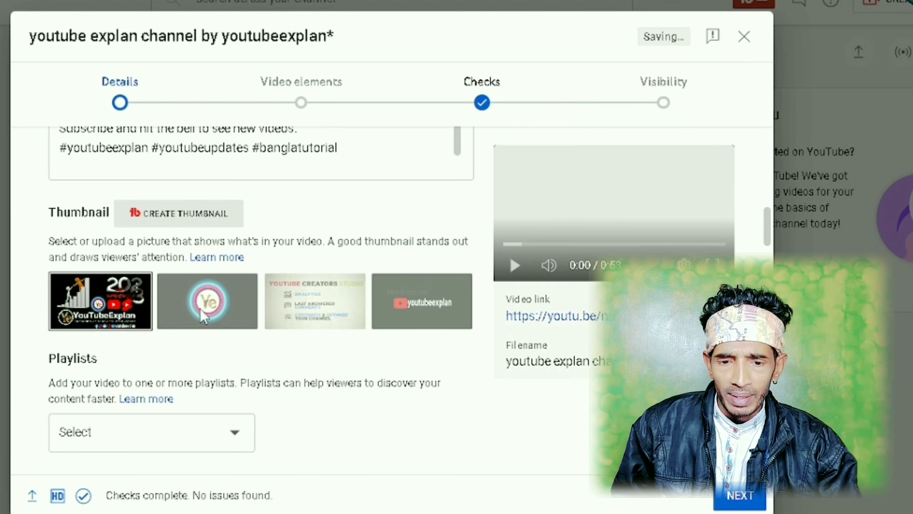
Add the video to the YouTube Explan Channel playlist.
scroll(286, 370, "down", 3)
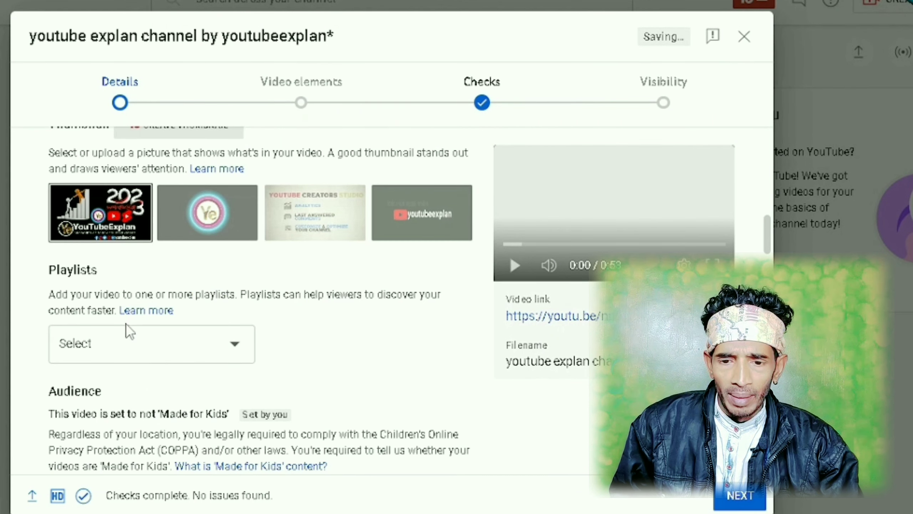
scroll(225, 358, "down", 3)
left_click(236, 266)
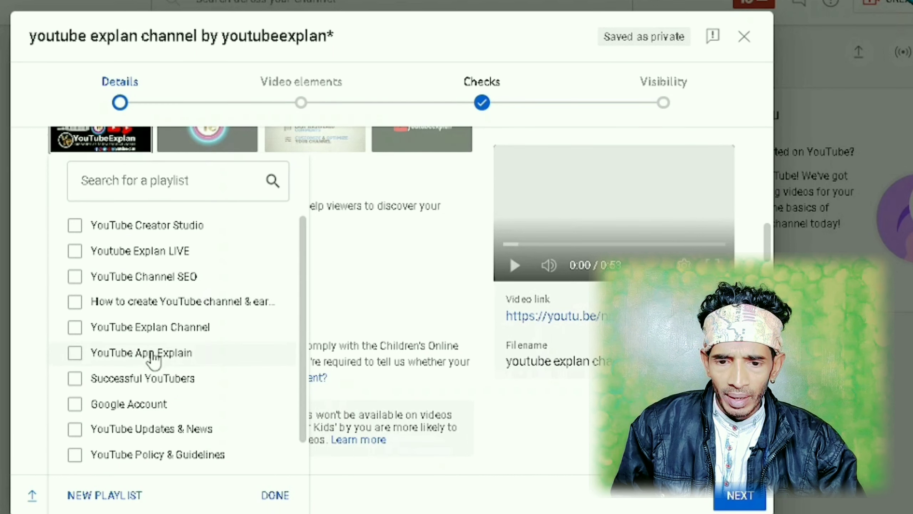
left_click(76, 329)
left_click(275, 495)
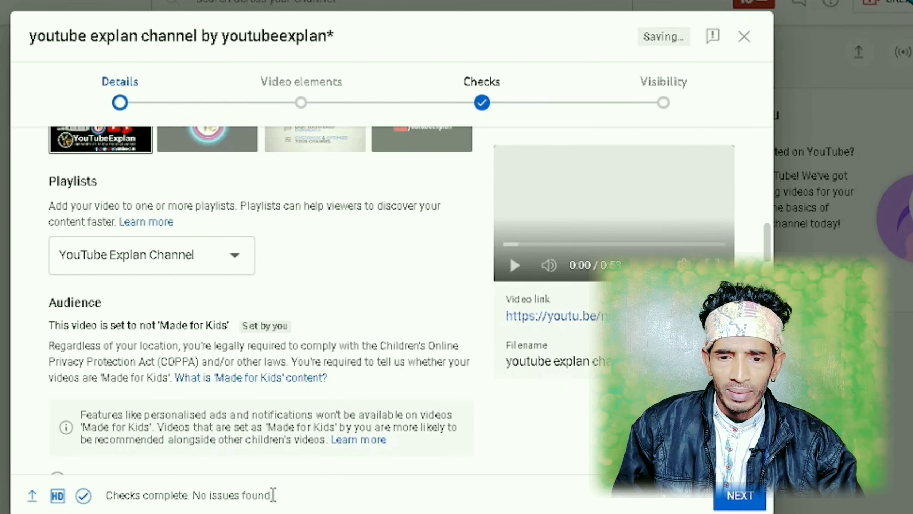
Review the audience setting, expanded age restriction options, paid promotion, automatic chapters and places sections of the video details.
scroll(298, 360, "down", 2)
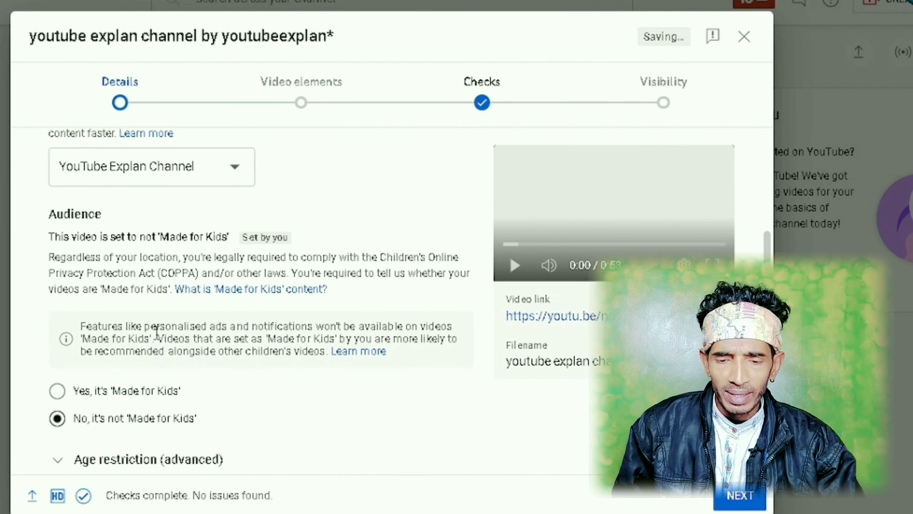
scroll(154, 340, "down", 2)
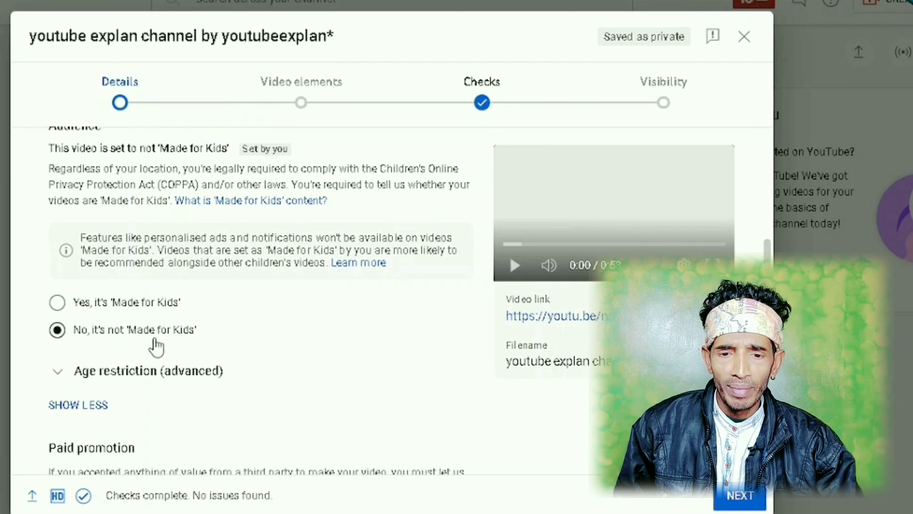
scroll(190, 345, "down", 5)
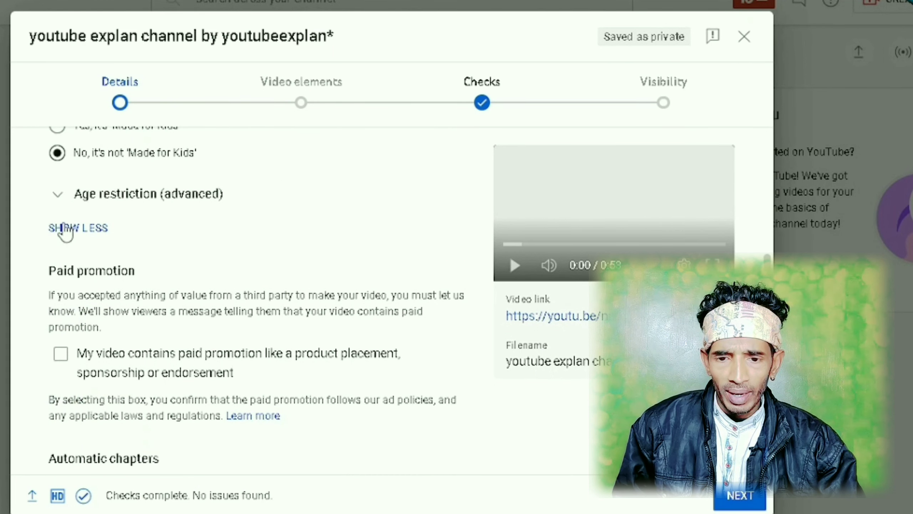
left_click(58, 195)
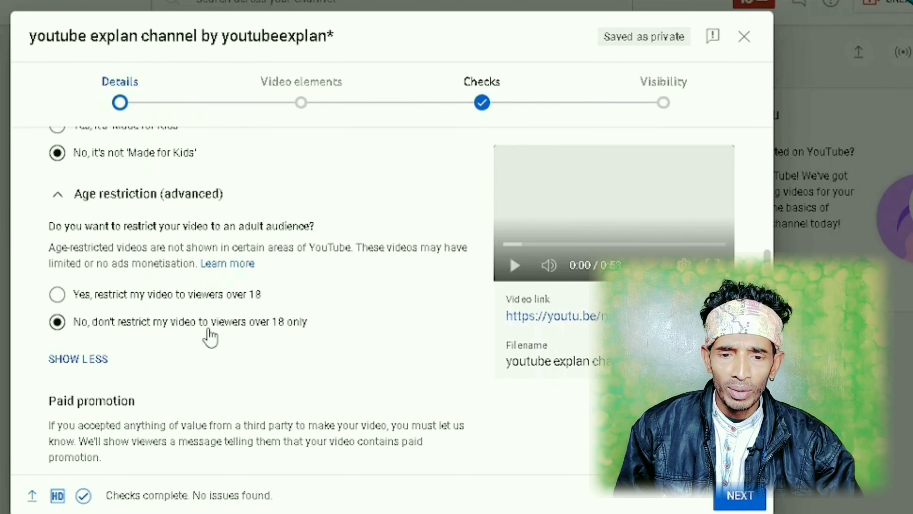
scroll(222, 354, "down", 2)
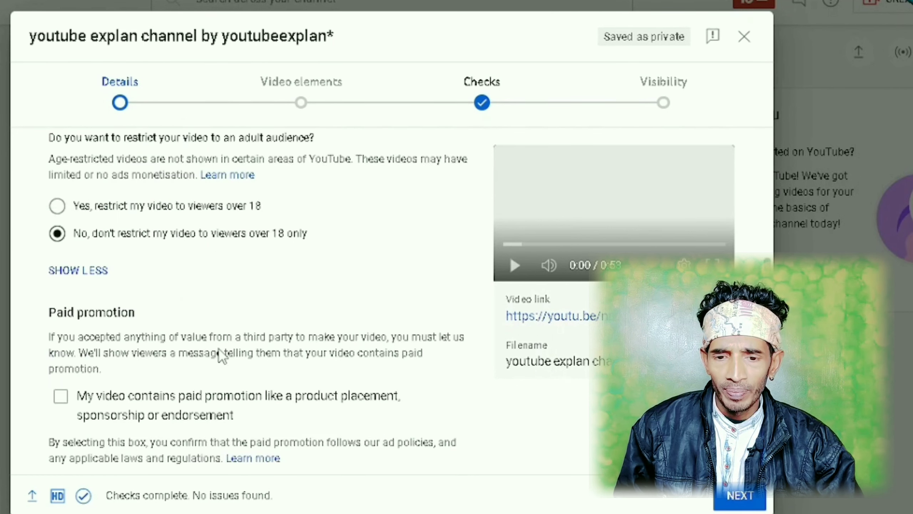
scroll(221, 354, "down", 2)
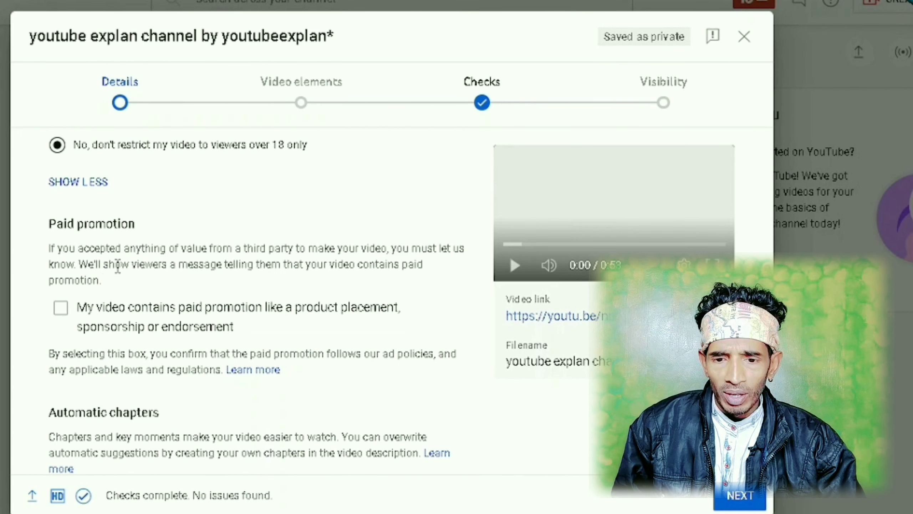
scroll(118, 266, "down", 2)
scroll(78, 263, "up", 2)
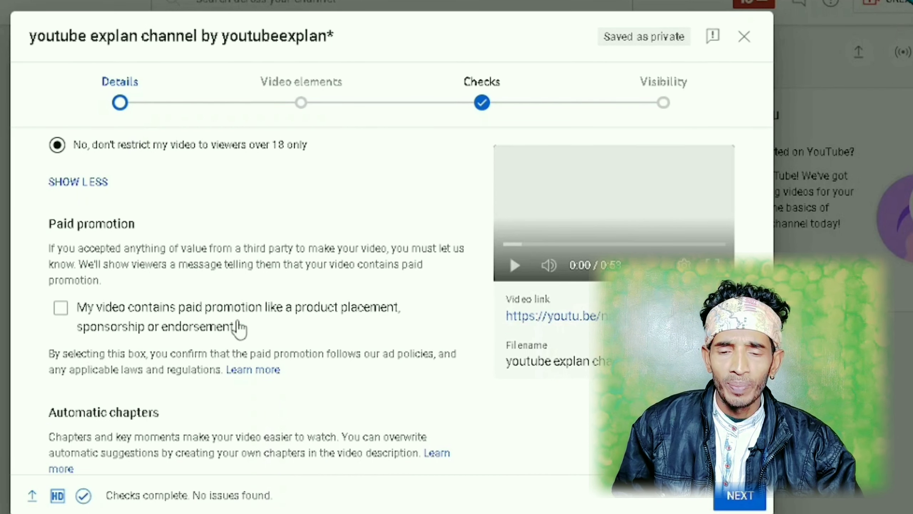
scroll(153, 340, "down", 5)
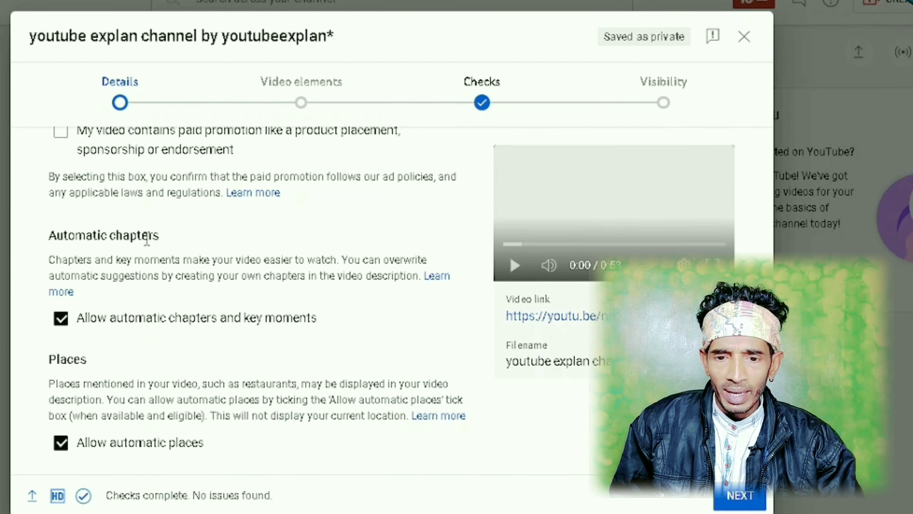
scroll(166, 329, "down", 2)
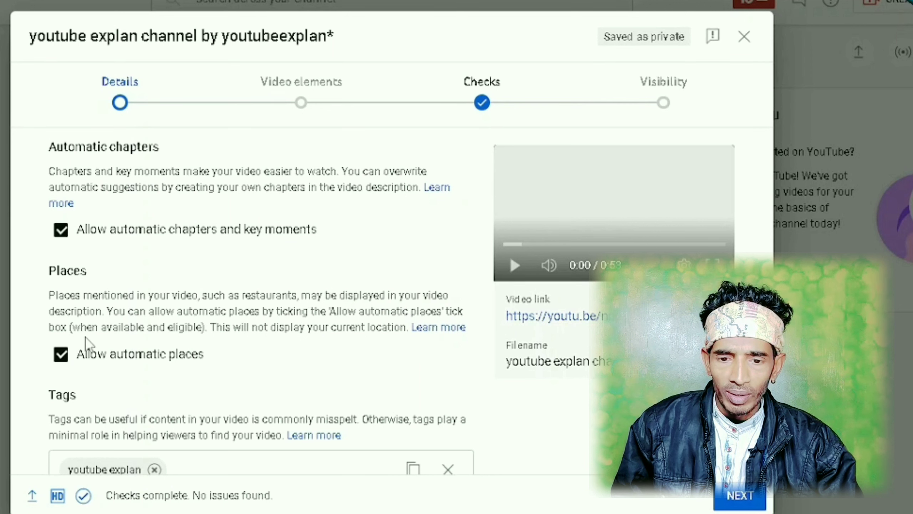
Look through the video's existing tags and the tag tools beneath them.
scroll(135, 376, "down", 5)
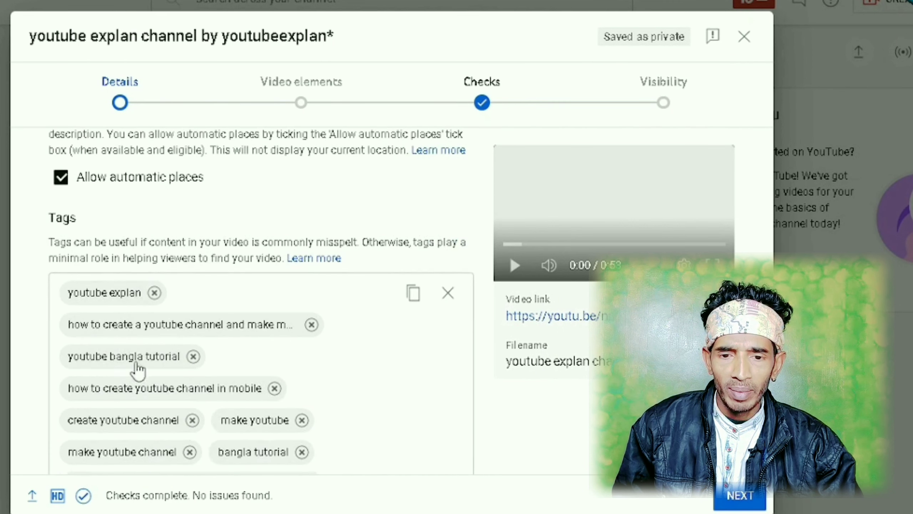
scroll(183, 248, "down", 3)
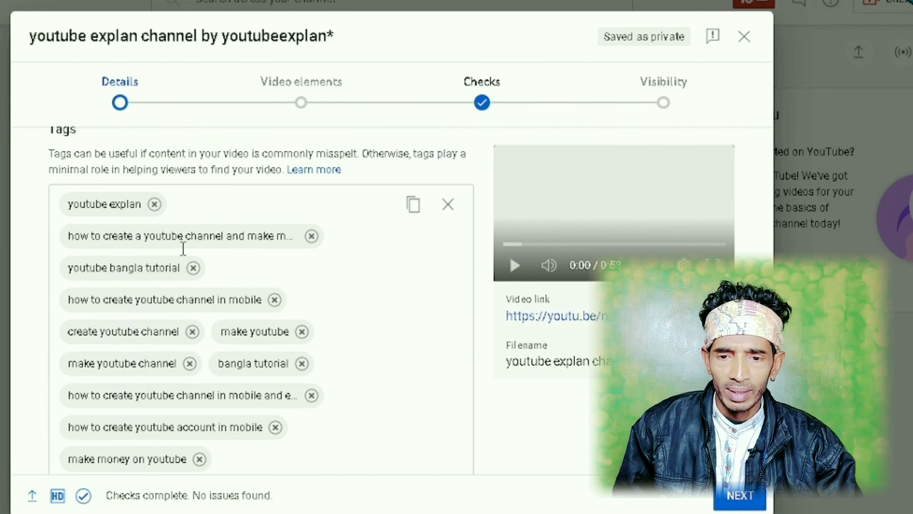
scroll(142, 243, "up", 3)
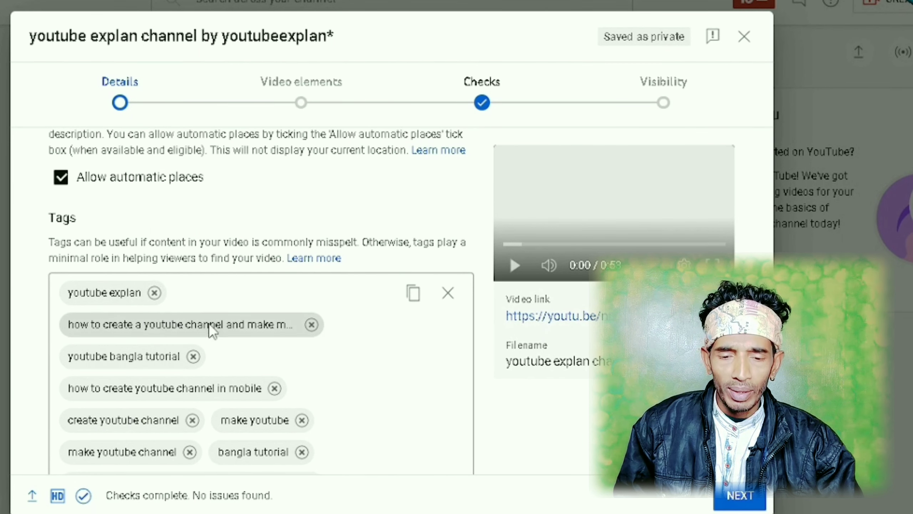
scroll(143, 337, "down", 3)
scroll(143, 336, "down", 3)
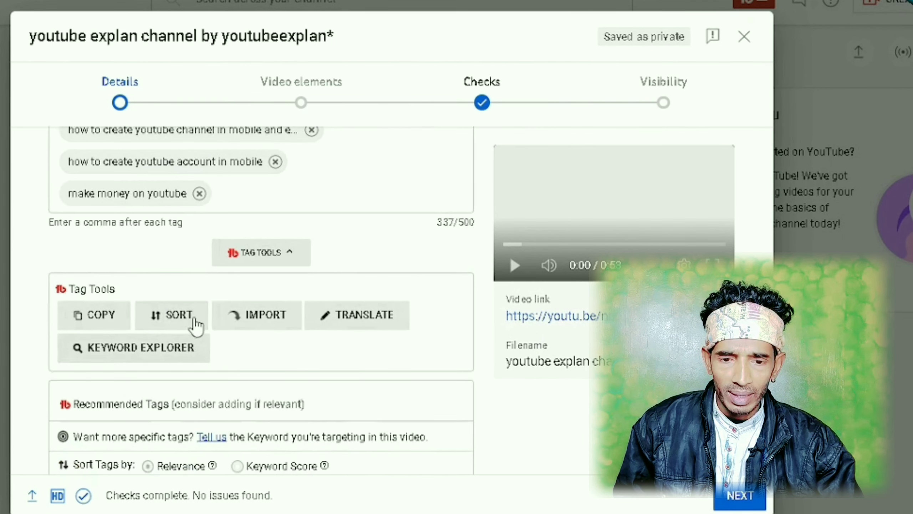
scroll(194, 327, "up", 5)
scroll(196, 287, "up", 2)
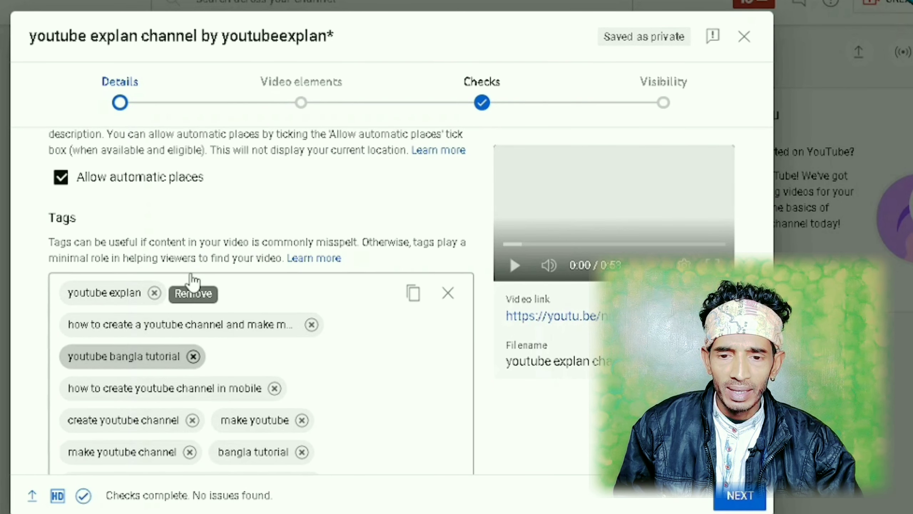
Remove all tags except youtube explan, youtube bangla tutorial, make youtube channel and bangla tutorial.
scroll(203, 309, "down", 2)
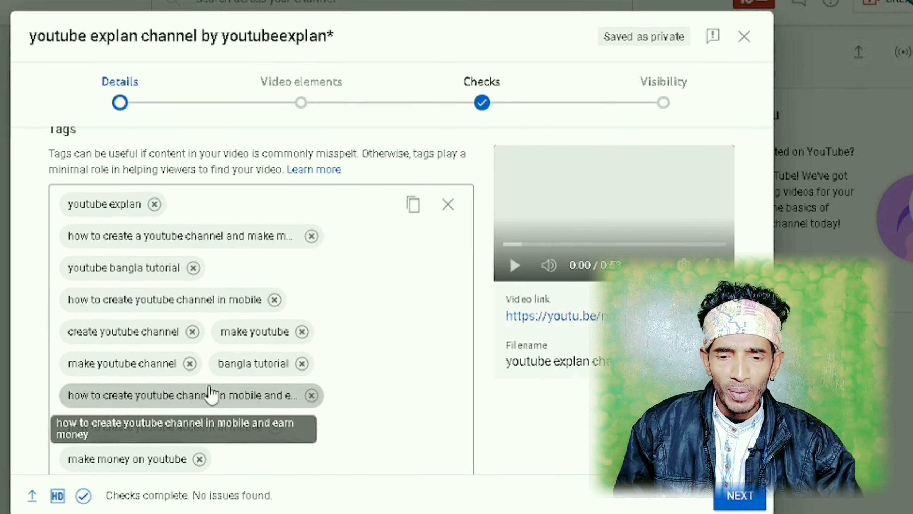
left_click(199, 459)
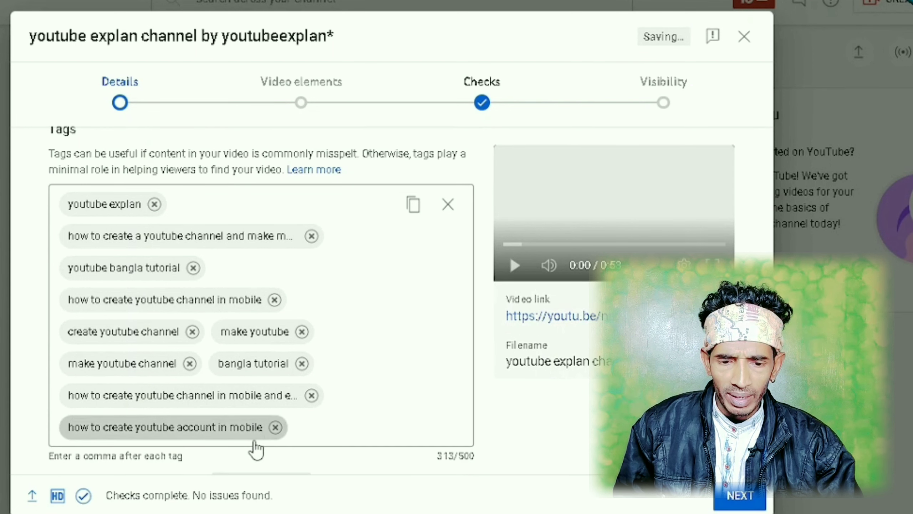
left_click(276, 427)
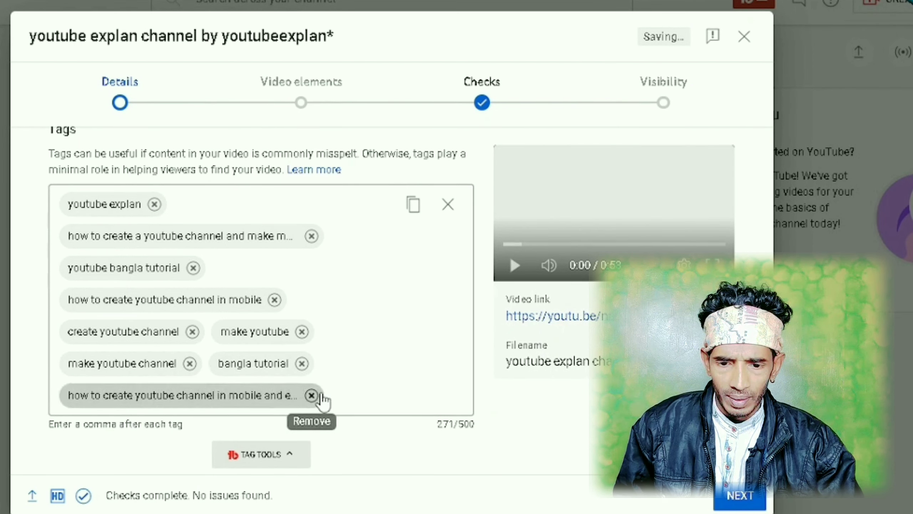
left_click(311, 395)
left_click(302, 331)
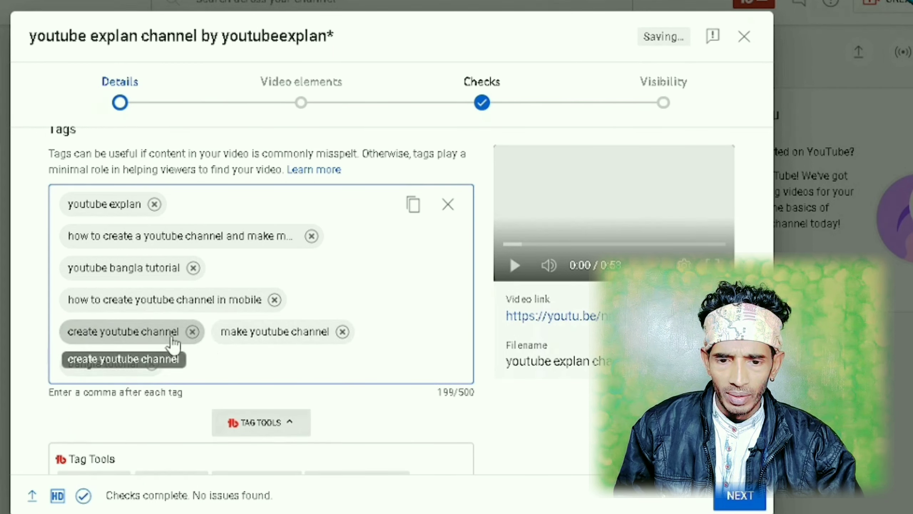
left_click(193, 331)
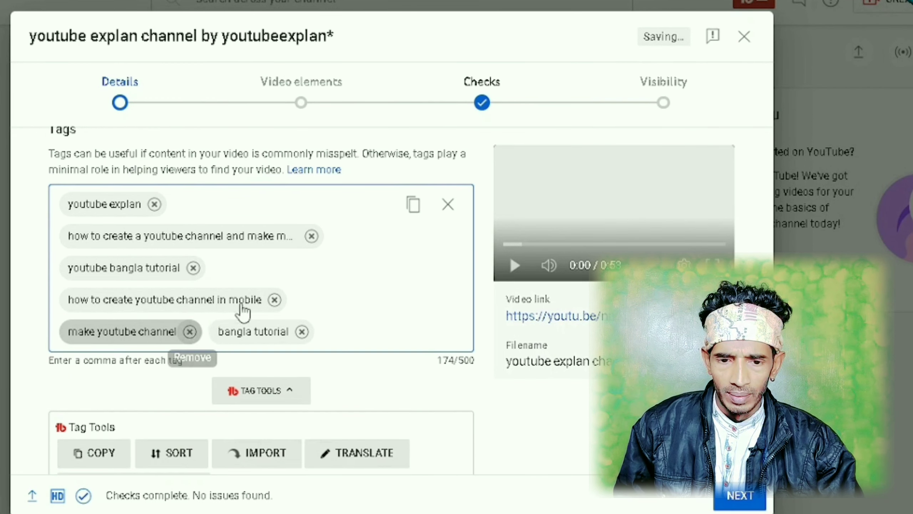
left_click(274, 300)
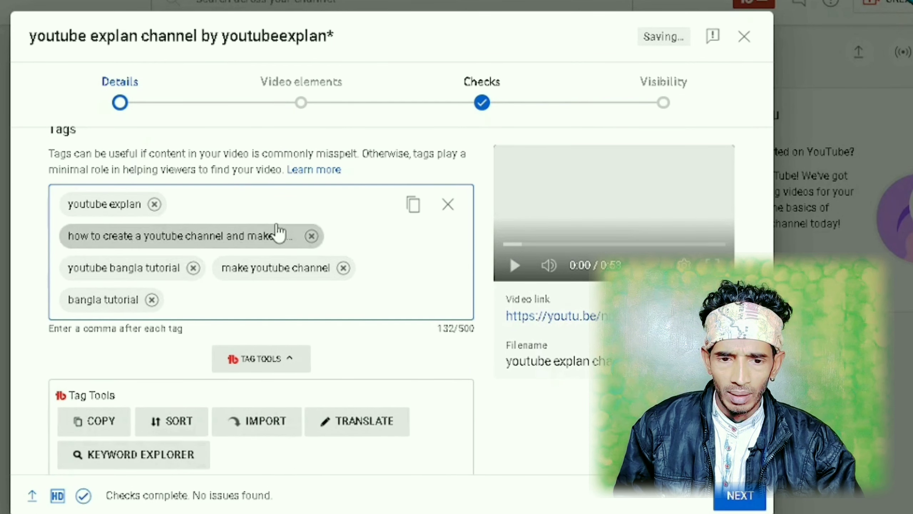
left_click(311, 236)
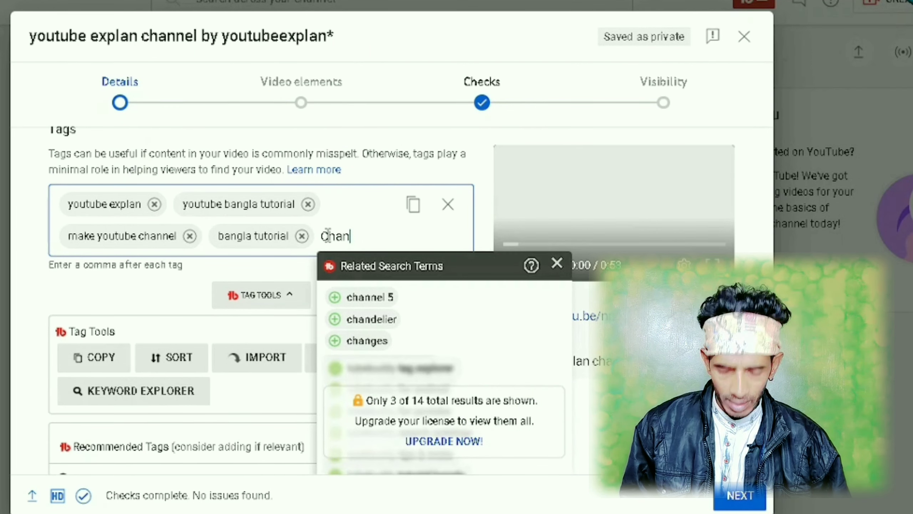
Add "Channel intro" as a new tag for the video.
type("nel ")
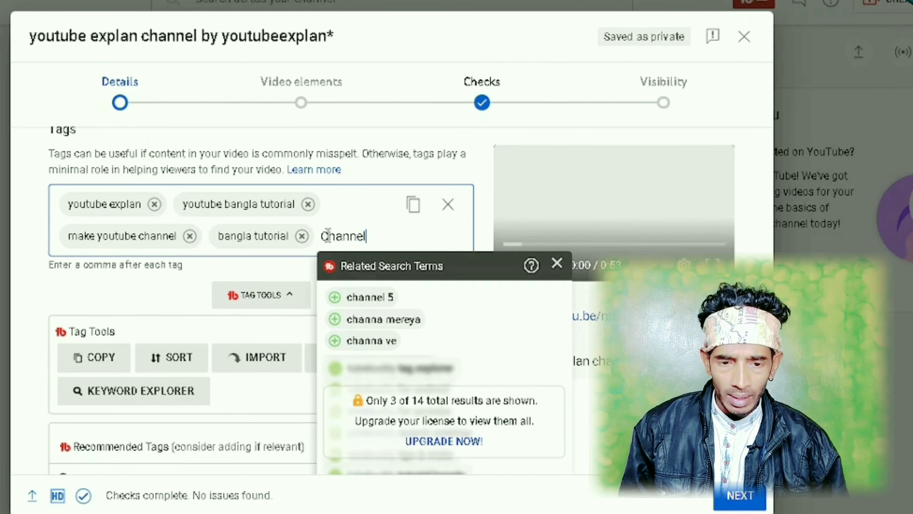
type("in")
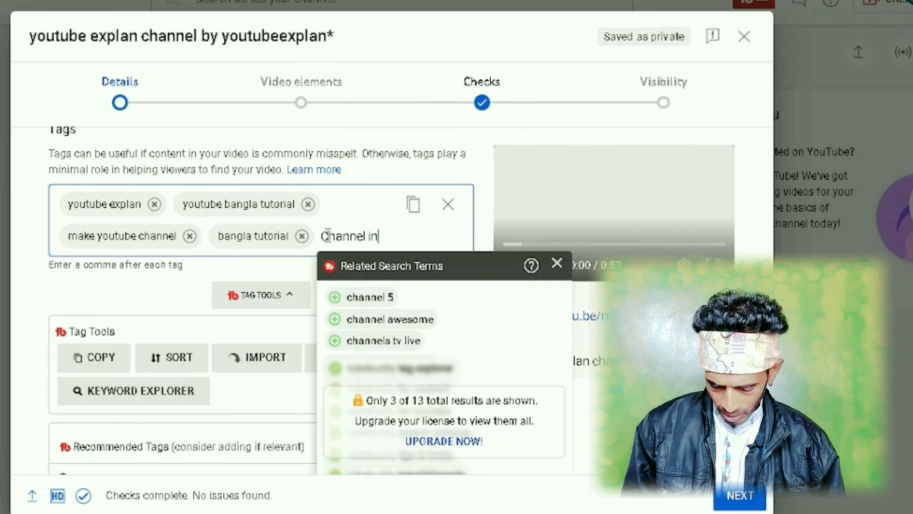
type("tro")
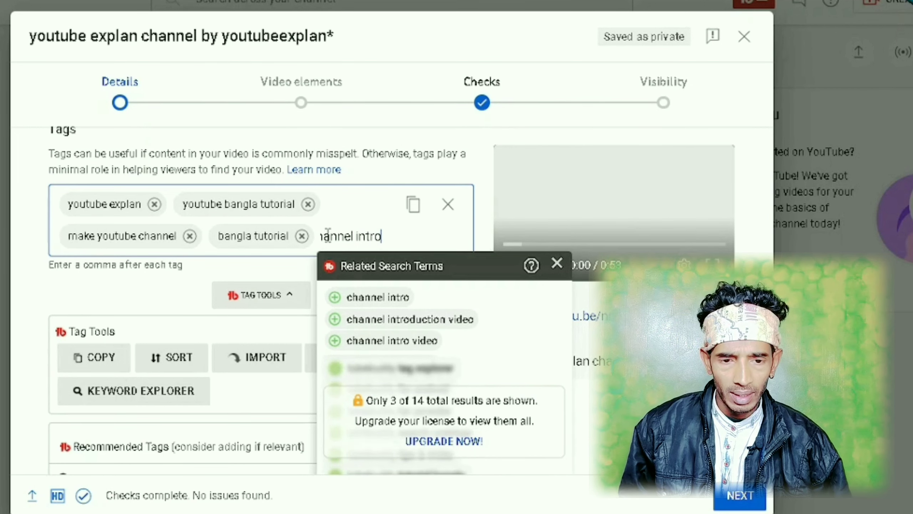
key("Return")
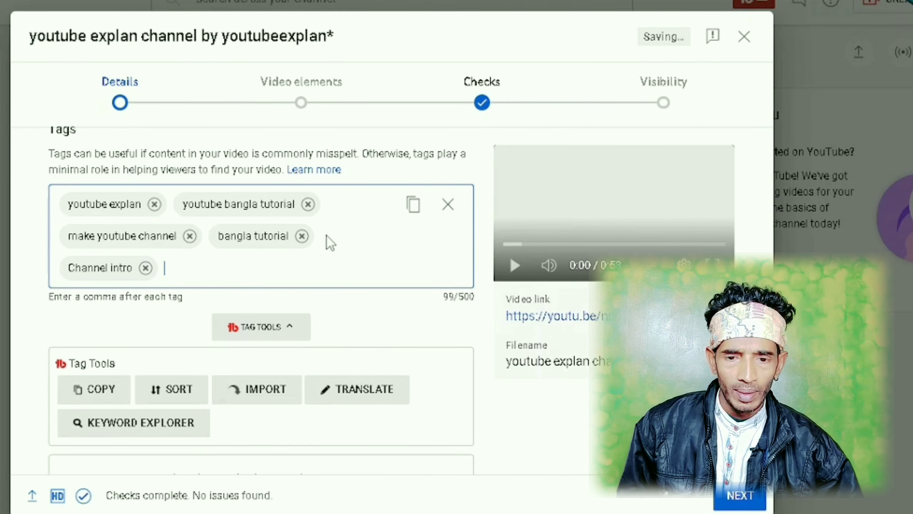
Set the video's recording date to 29 Dec 2022.
scroll(325, 322, "down", 5)
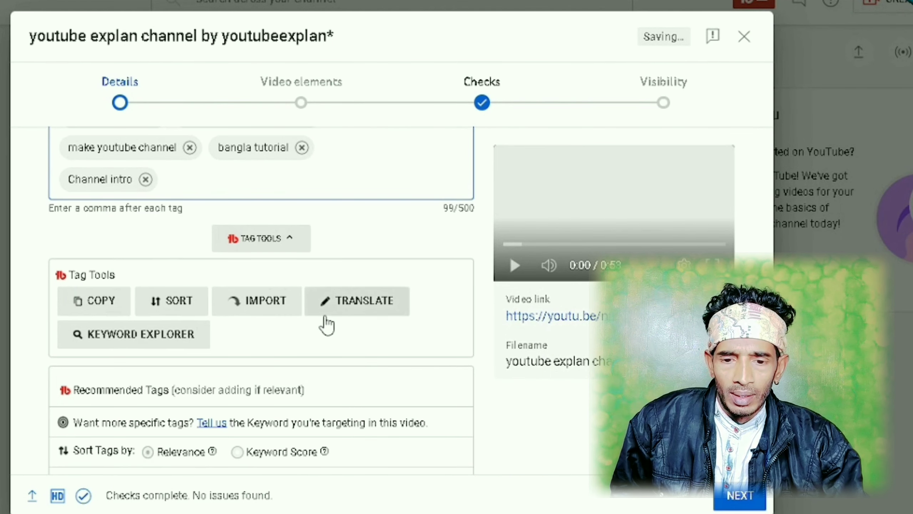
scroll(287, 302, "down", 2)
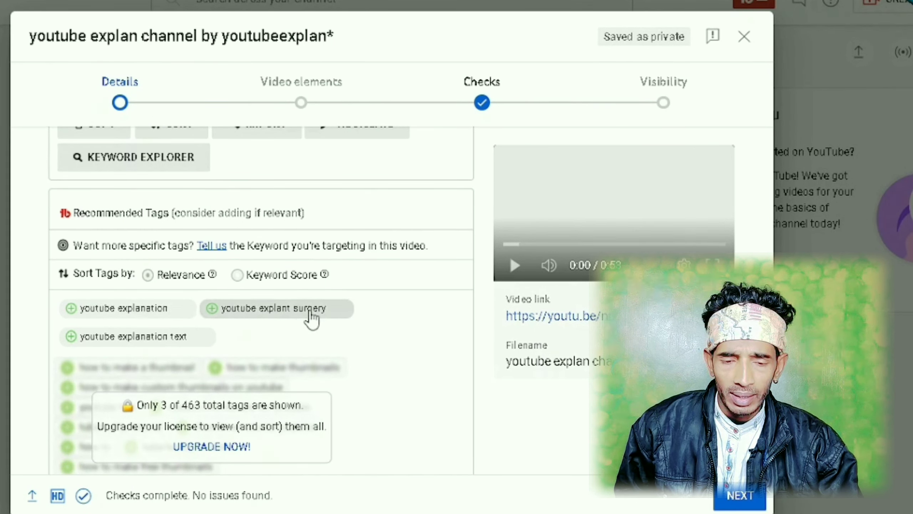
scroll(144, 335, "down", 6)
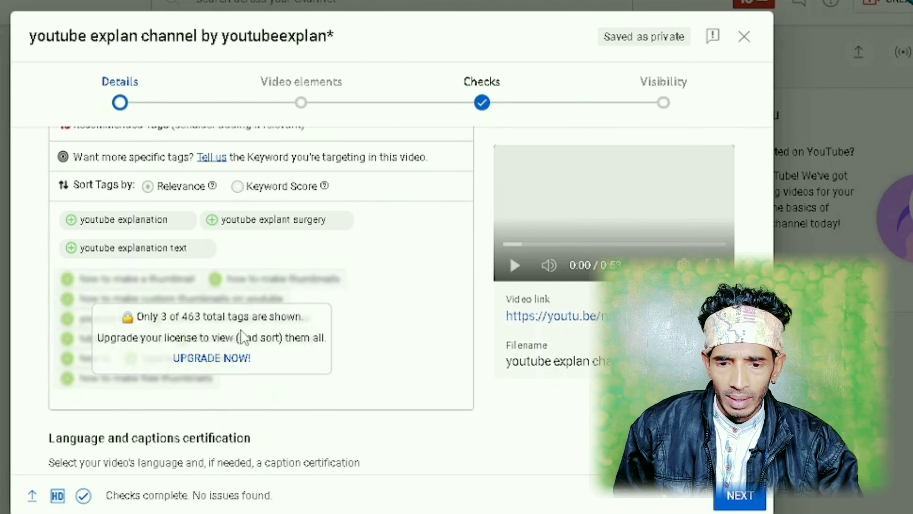
scroll(262, 331, "down", 2)
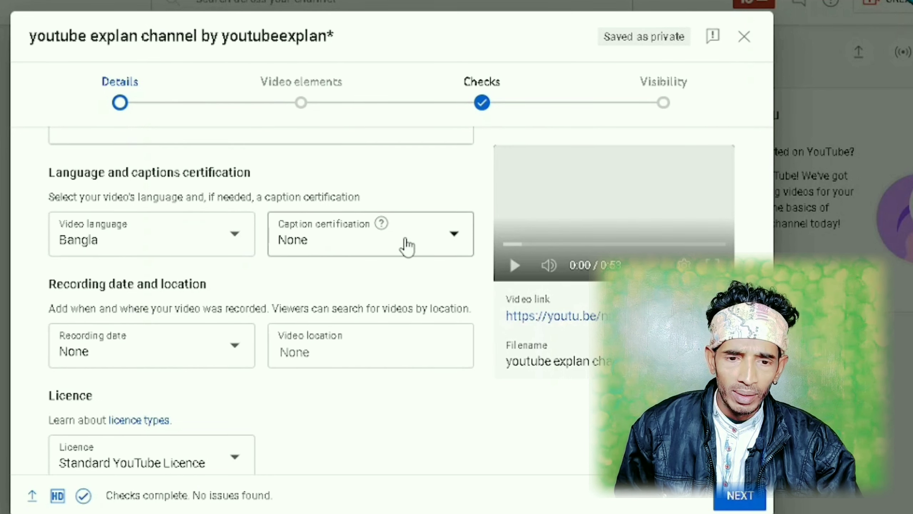
scroll(207, 306, "down", 2)
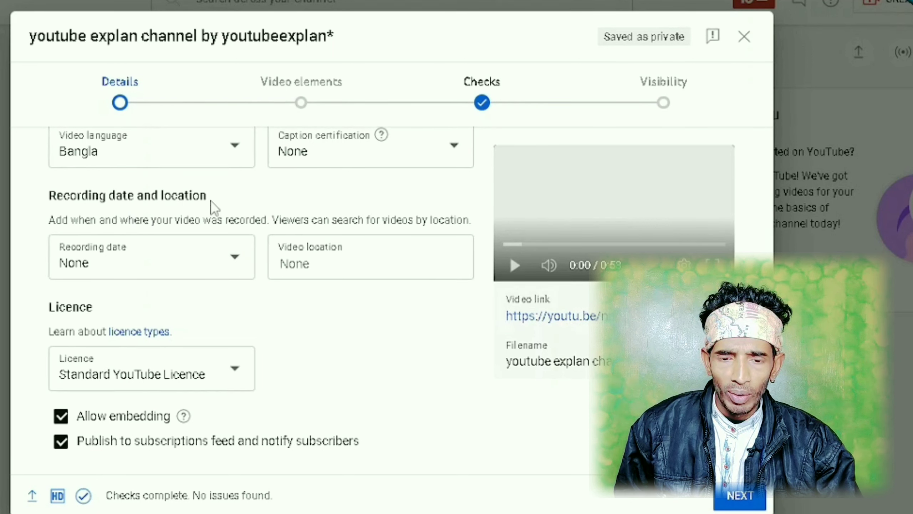
scroll(214, 206, "down", 2)
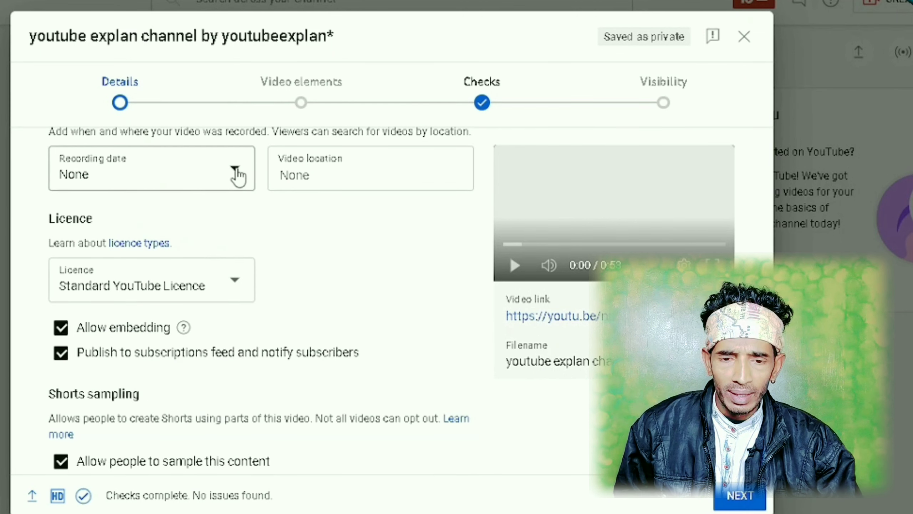
left_click(238, 175)
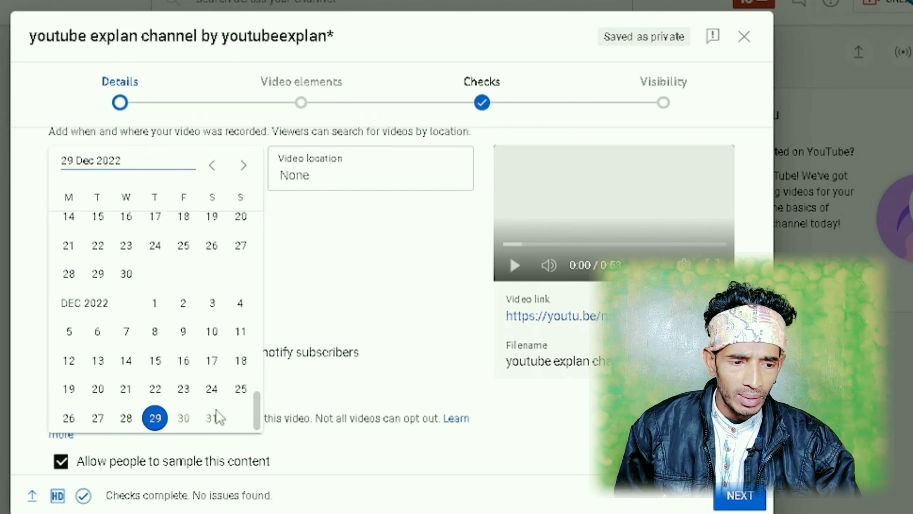
left_click(155, 418)
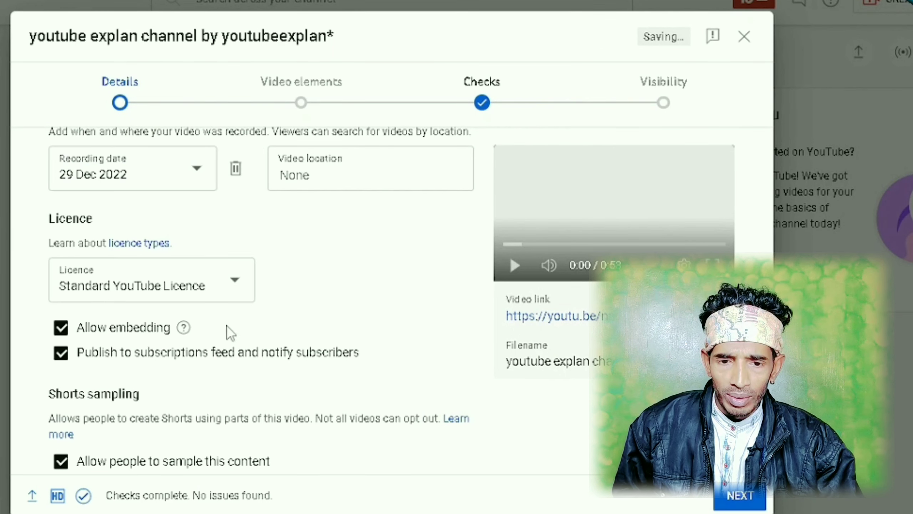
Search the video location for "Kolkat" and choose Kolkata, West Bengal.
left_click(322, 174)
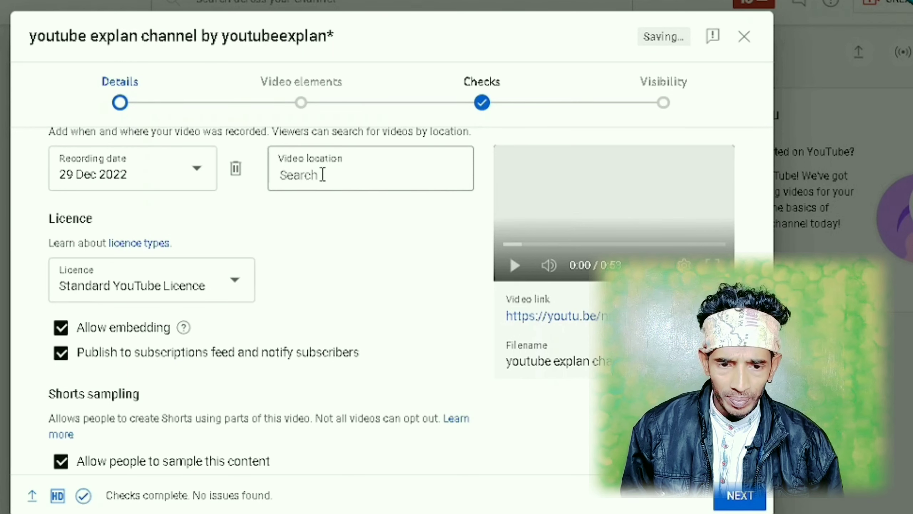
type("Kolka")
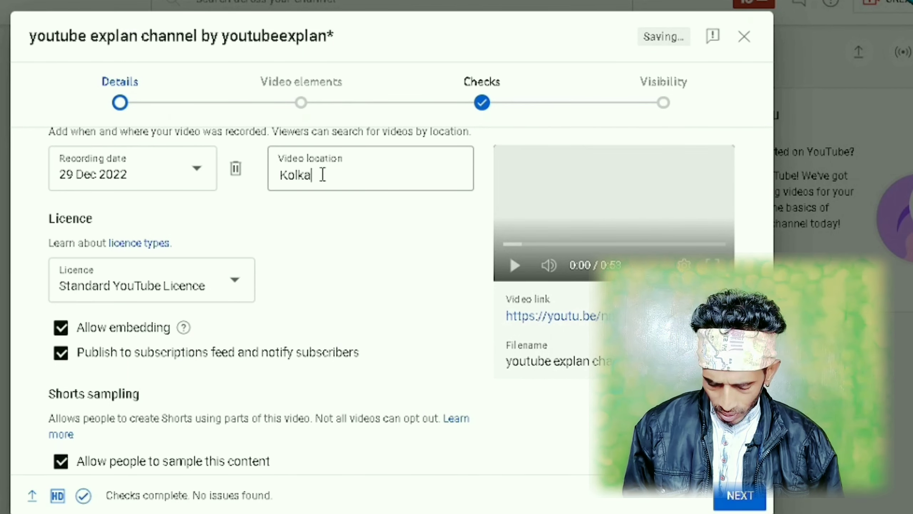
type("t")
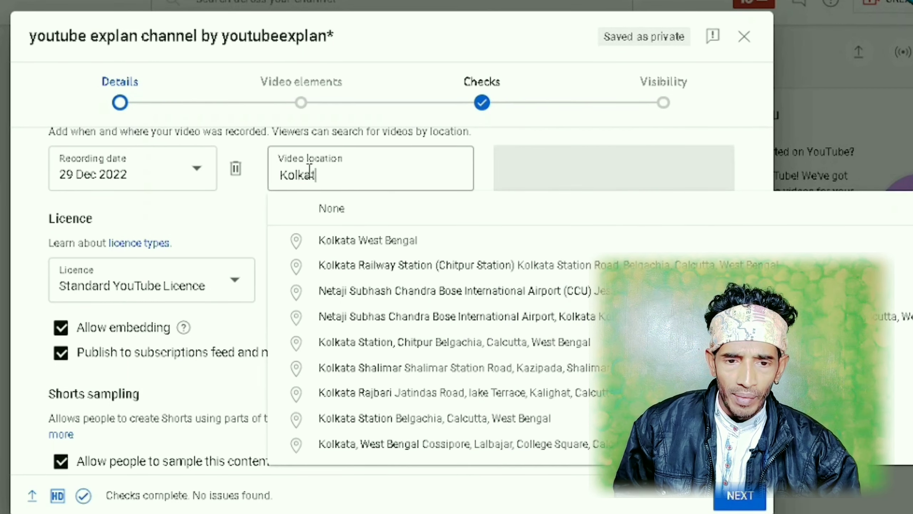
left_click(351, 248)
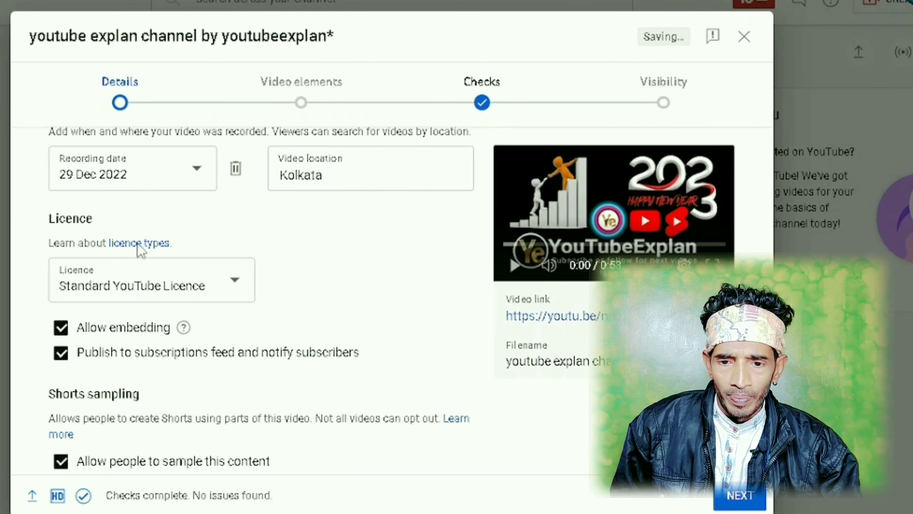
Review the licence options, Shorts sampling, category choices, and comments and ratings settings in the video details.
scroll(95, 225, "down", 2)
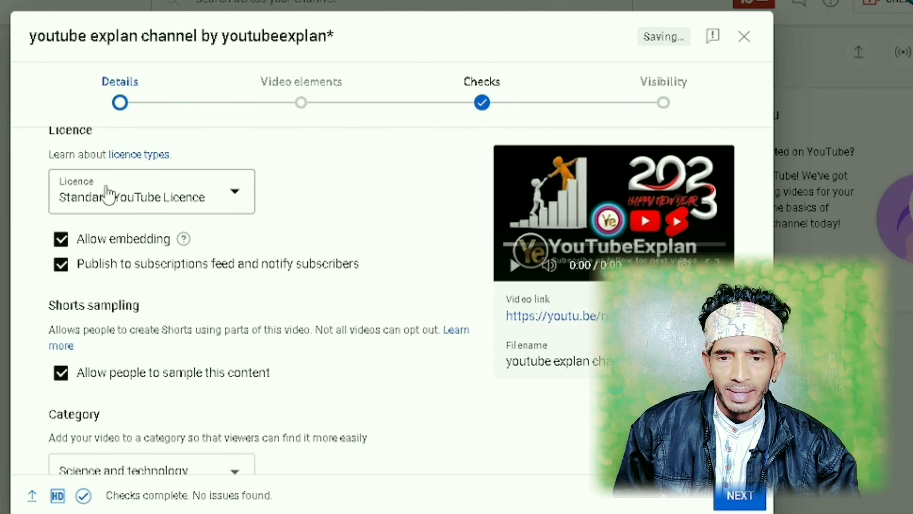
left_click(235, 196)
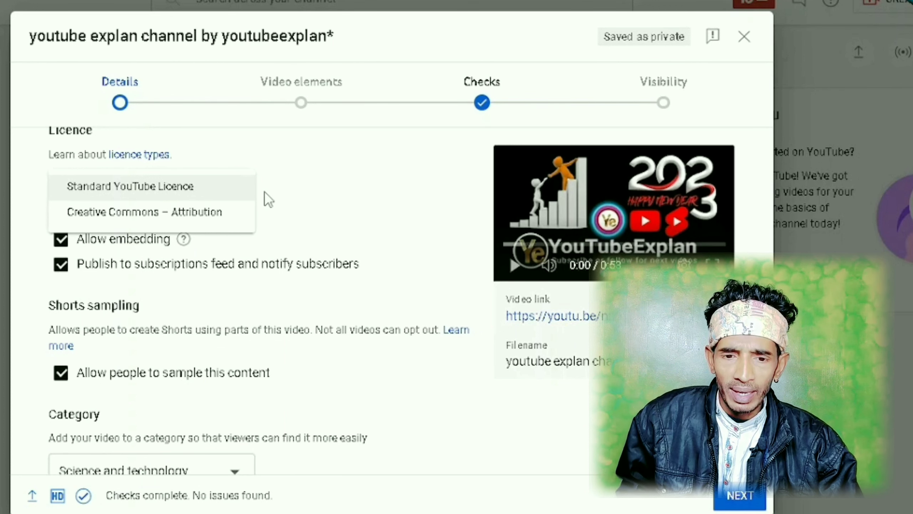
left_click(402, 228)
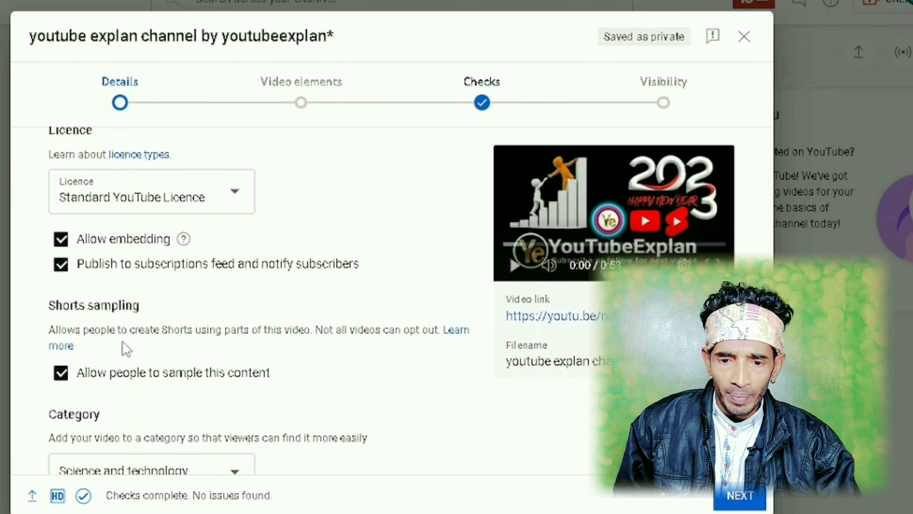
scroll(133, 315, "down", 2)
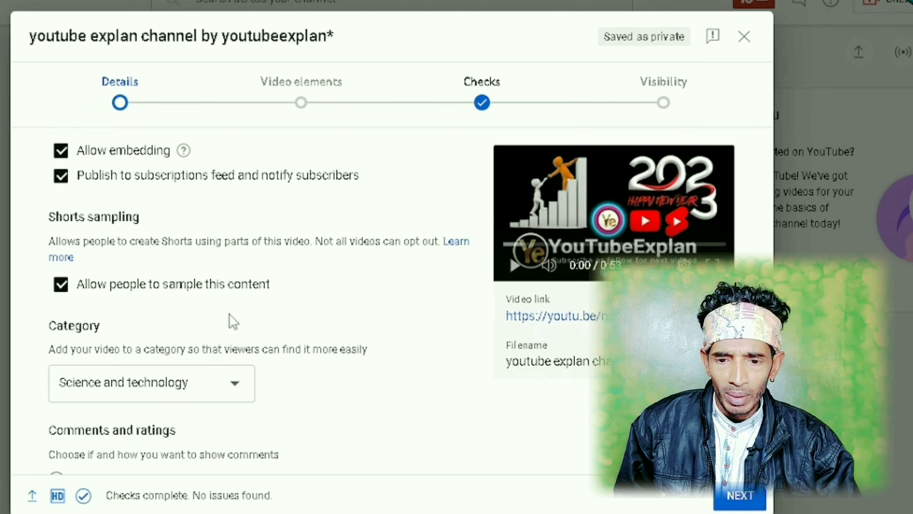
scroll(230, 331, "down", 2)
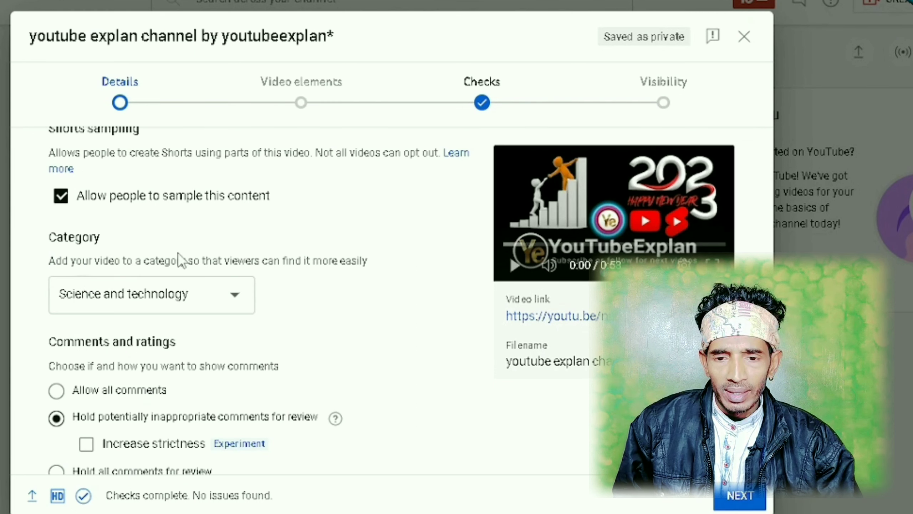
left_click(236, 299)
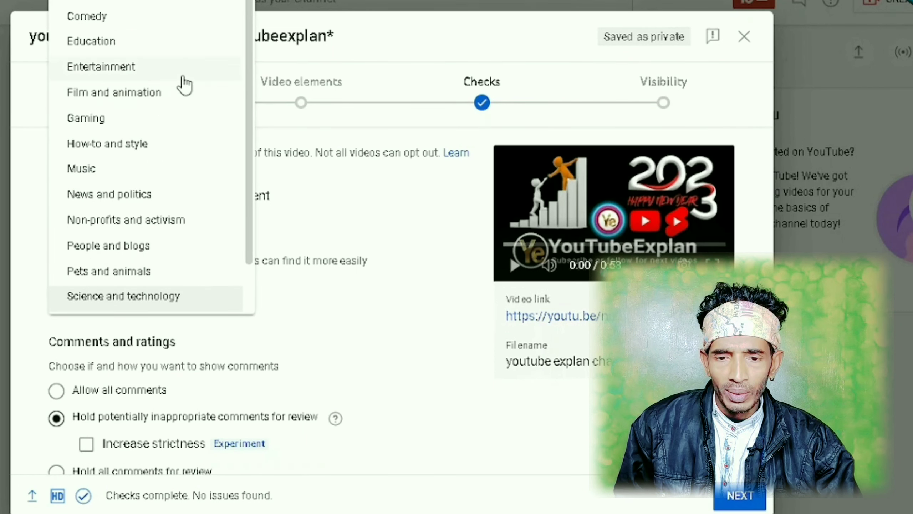
scroll(163, 223, "down", 1)
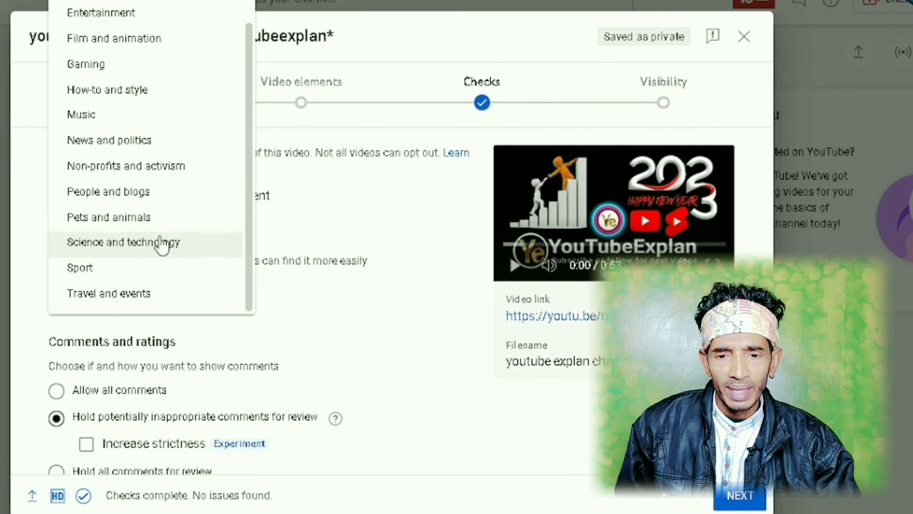
scroll(161, 248, "up", 1)
left_click(378, 348)
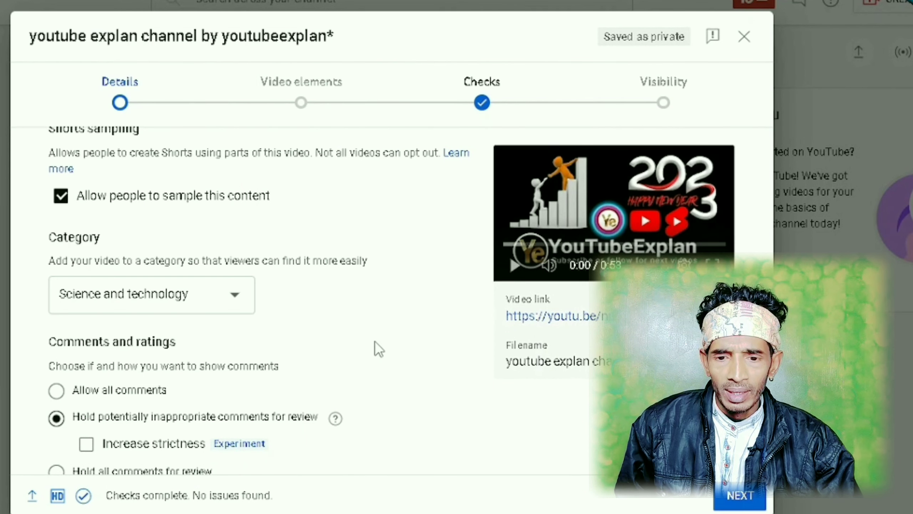
scroll(148, 315, "down", 2)
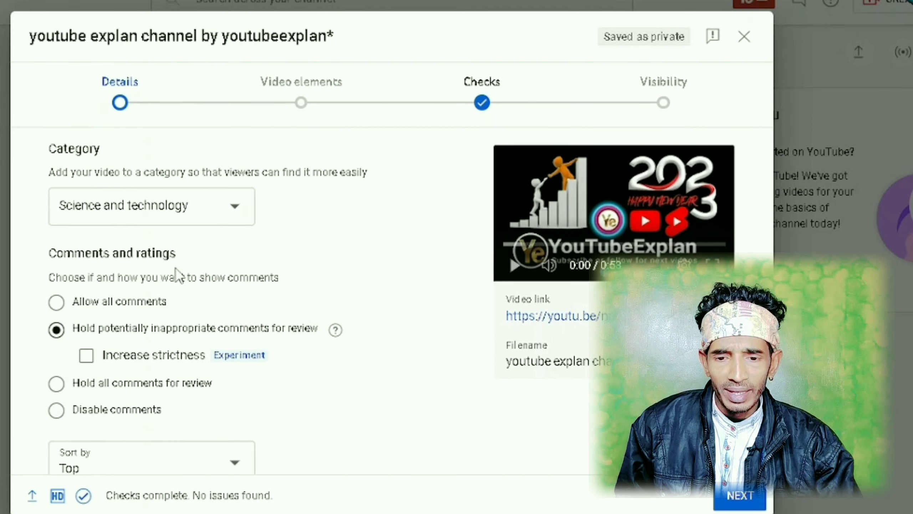
scroll(178, 277, "down", 2)
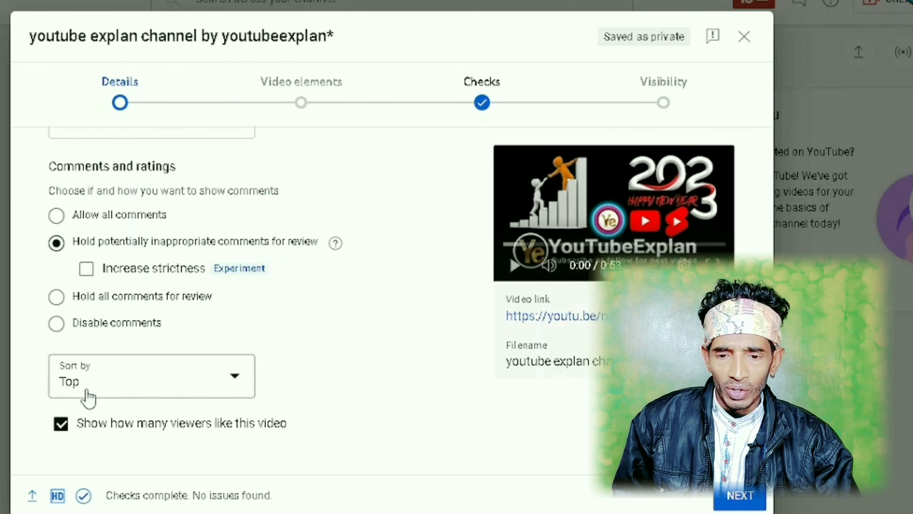
scroll(305, 342, "up", 20)
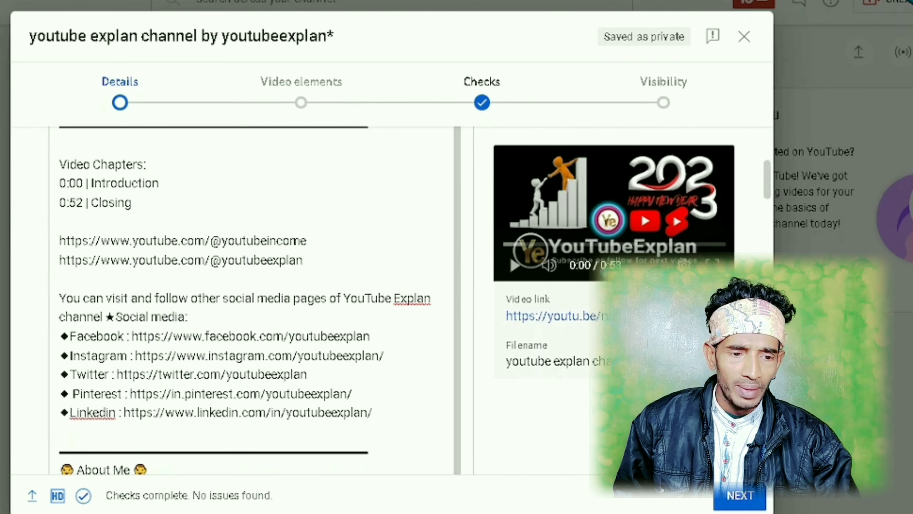
Proceed to the video elements stage and add an end screen using the "1 video, 1 subscribe" template.
left_click(732, 496)
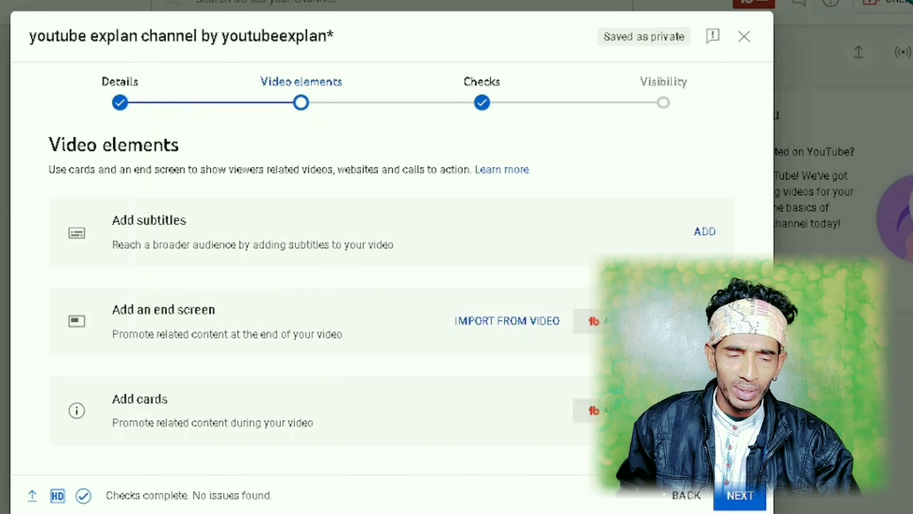
left_click(705, 320)
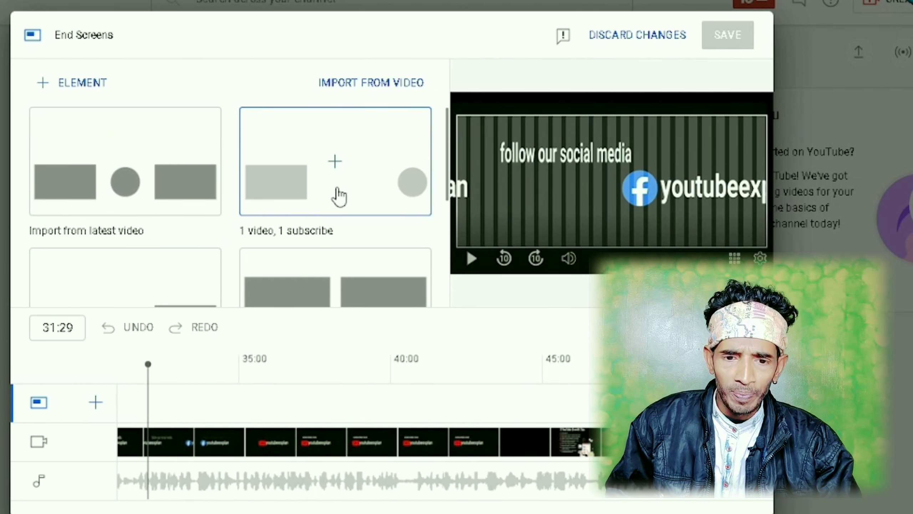
scroll(288, 212, "down", 5)
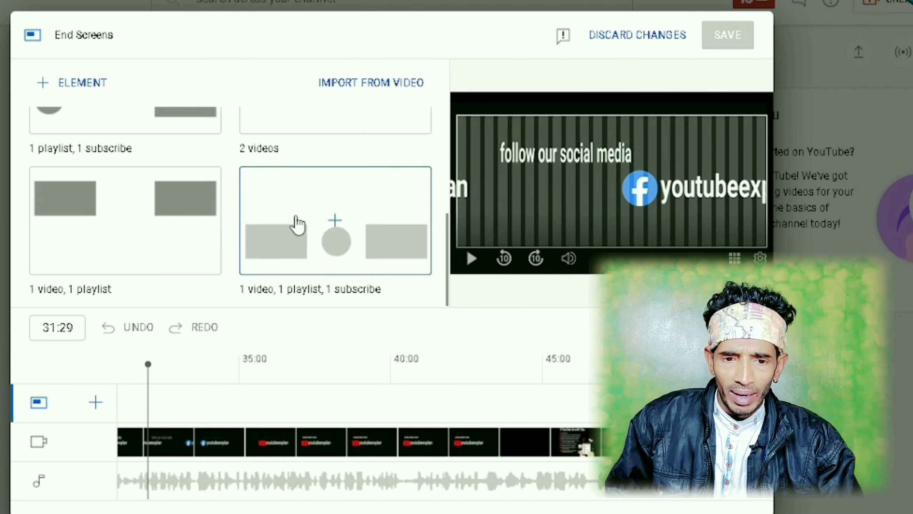
scroll(341, 239, "up", 5)
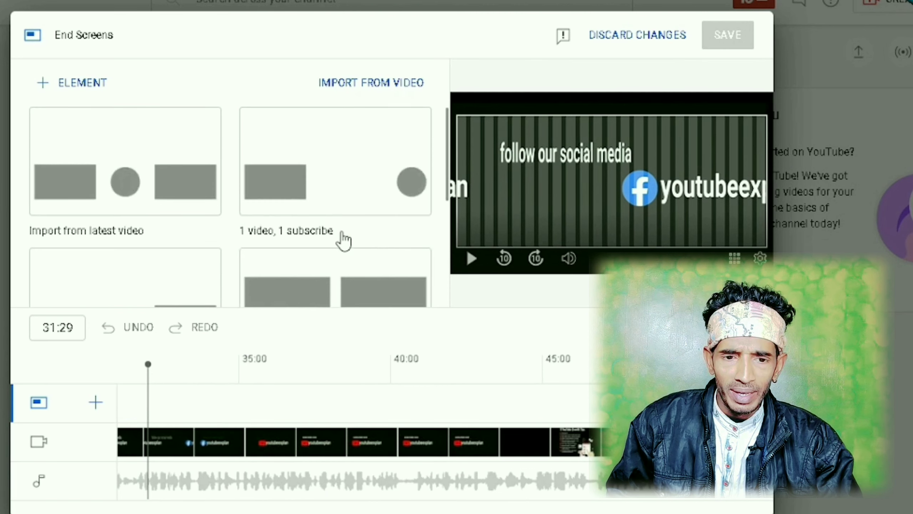
left_click(351, 190)
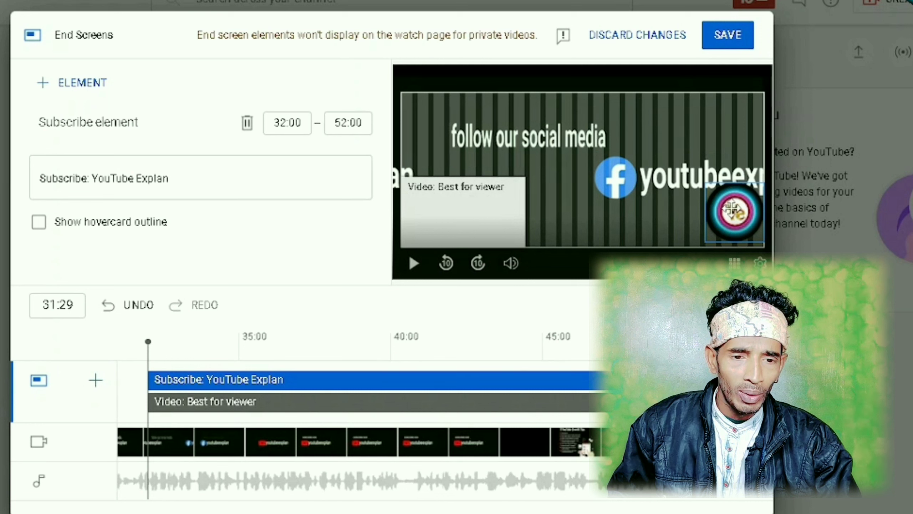
Make the end screen's video element feature the specific video "How to use youtube creator studio in bangla by youtubeexplan" and save the end screen.
left_click(466, 208)
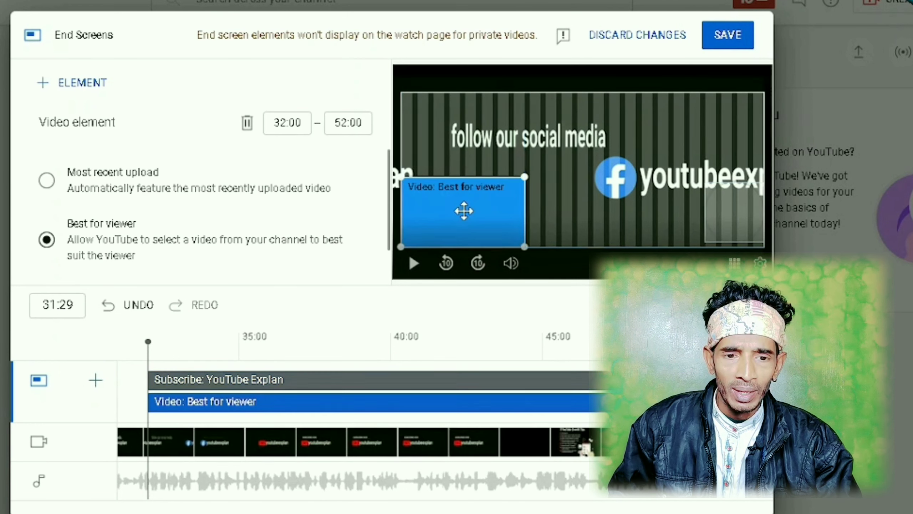
scroll(124, 239, "down", 1)
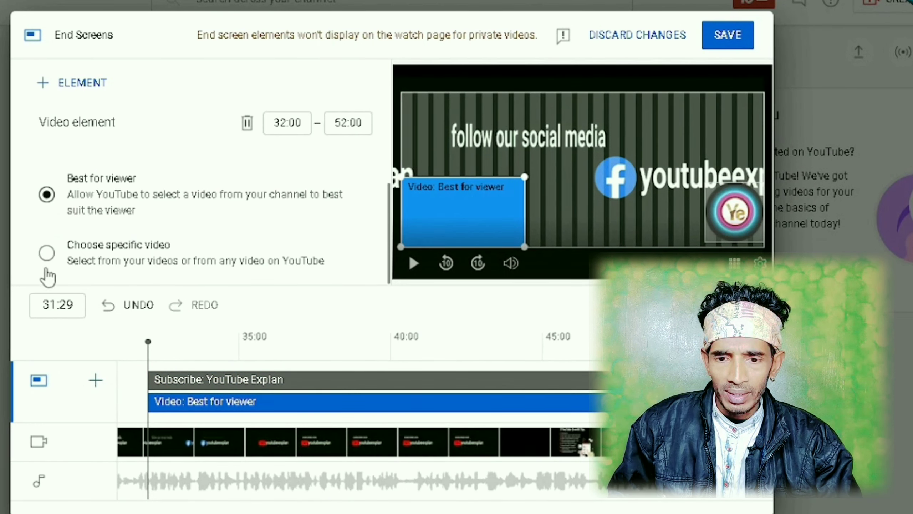
left_click(47, 254)
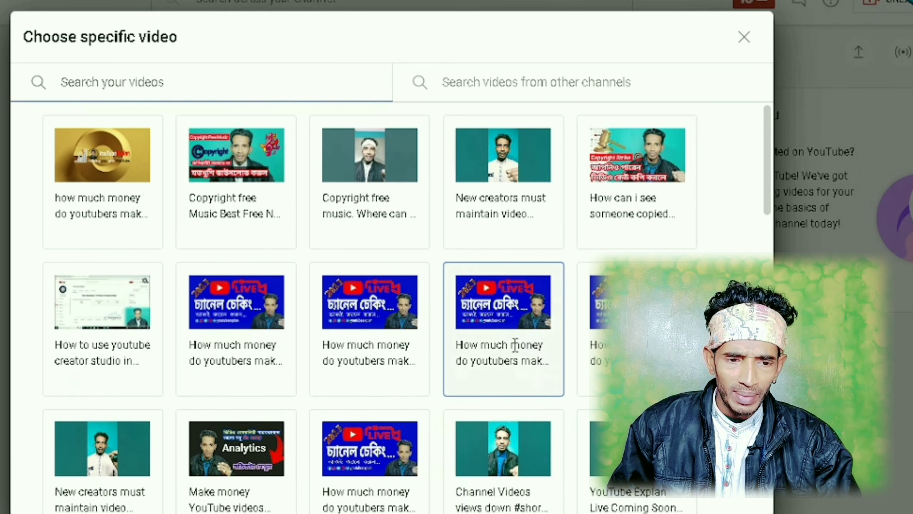
scroll(144, 343, "down", 4)
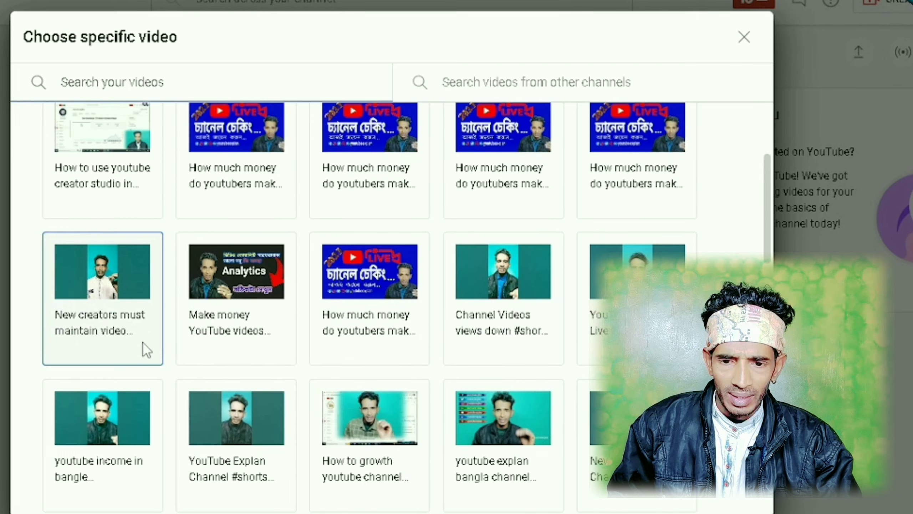
left_click(145, 176)
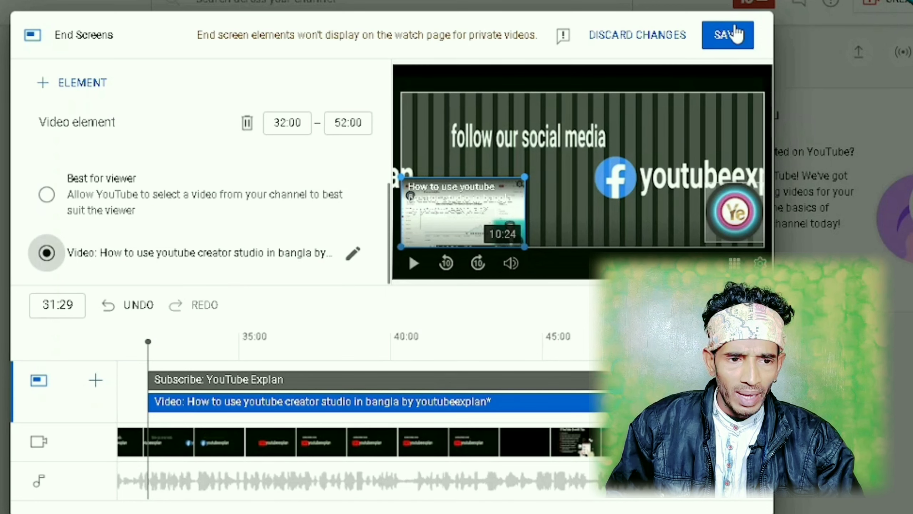
left_click(727, 35)
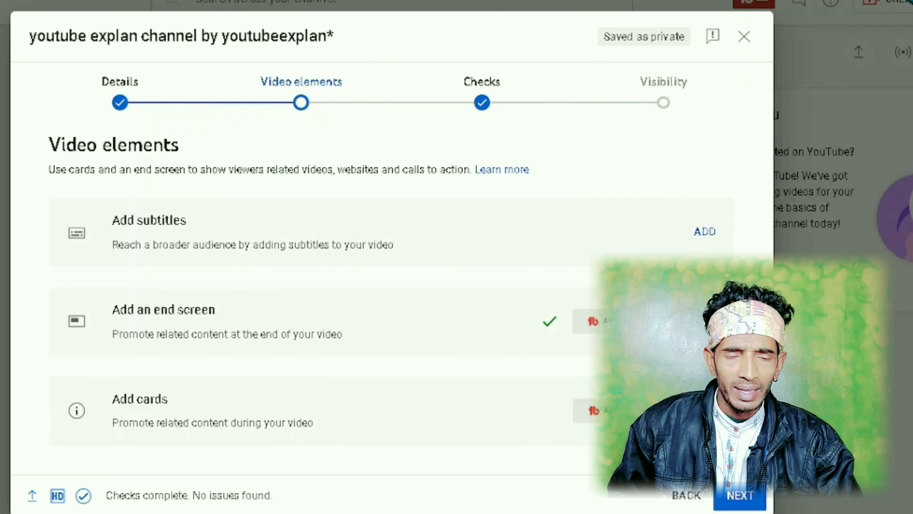
Add a playlist card for "YouTube Channel SEO" at 00:00 of the video and save the cards.
left_click(704, 411)
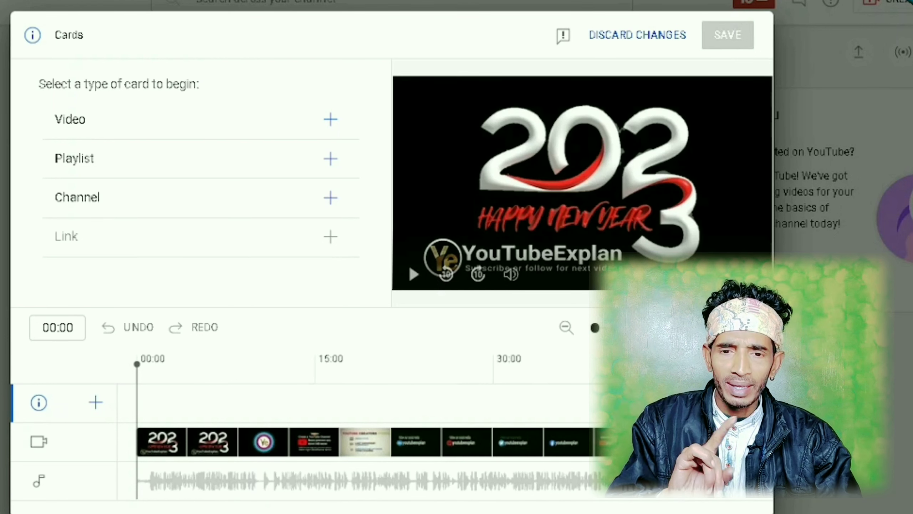
left_click(331, 159)
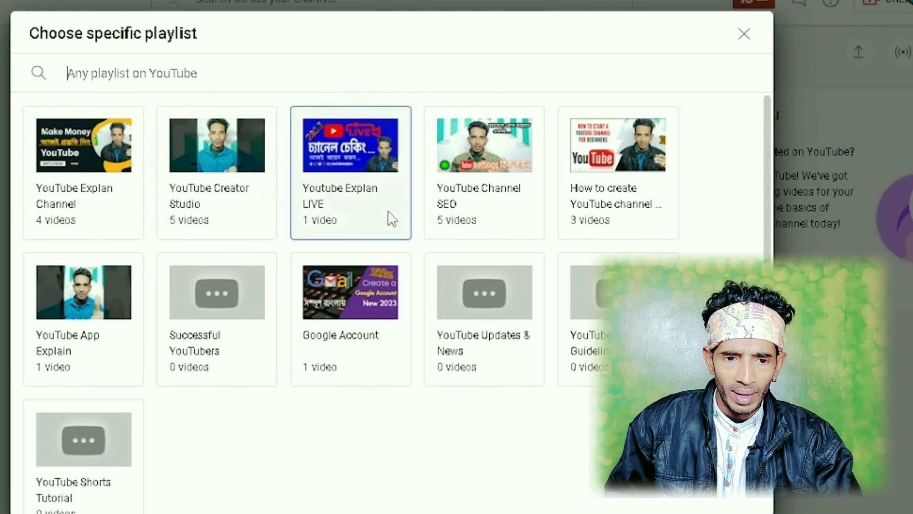
left_click(478, 208)
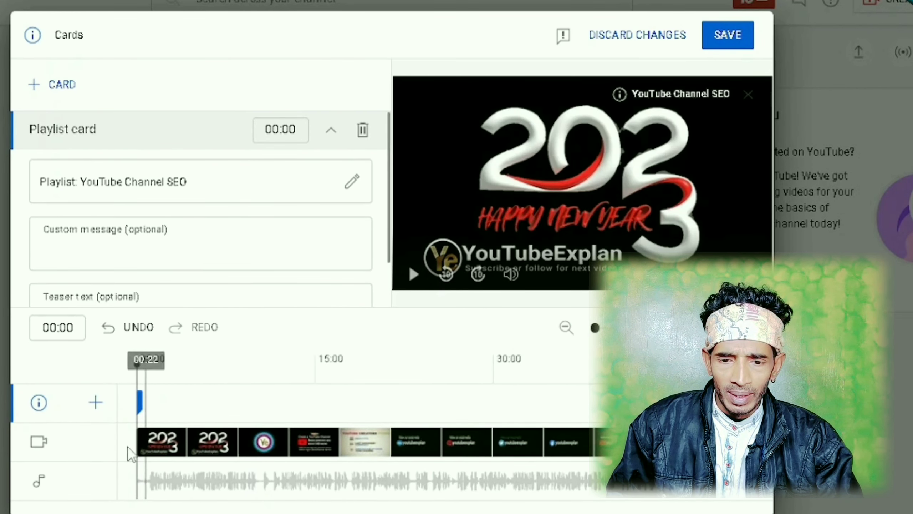
left_click(729, 39)
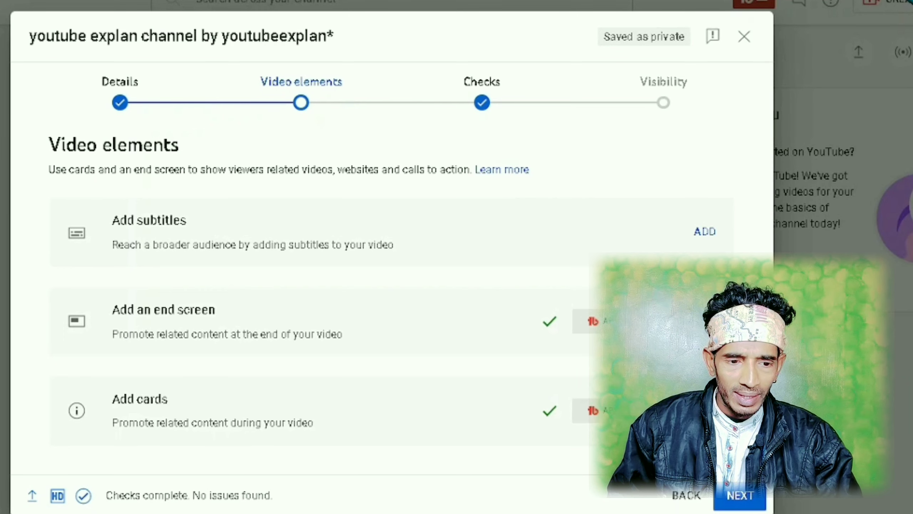
Replace the playlist card at the video's start with a "YouTube Channel SEO" playlist card at 39:07 and save the cards.
left_click(705, 411)
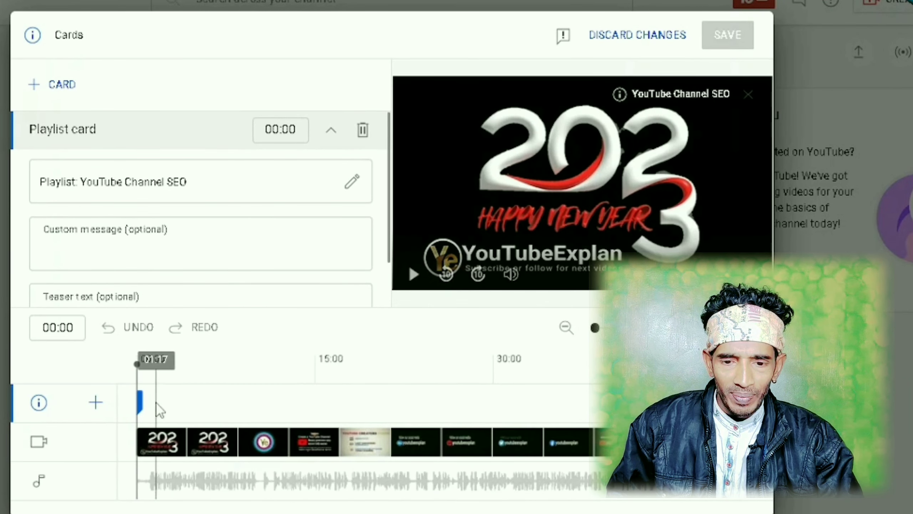
left_click(363, 131)
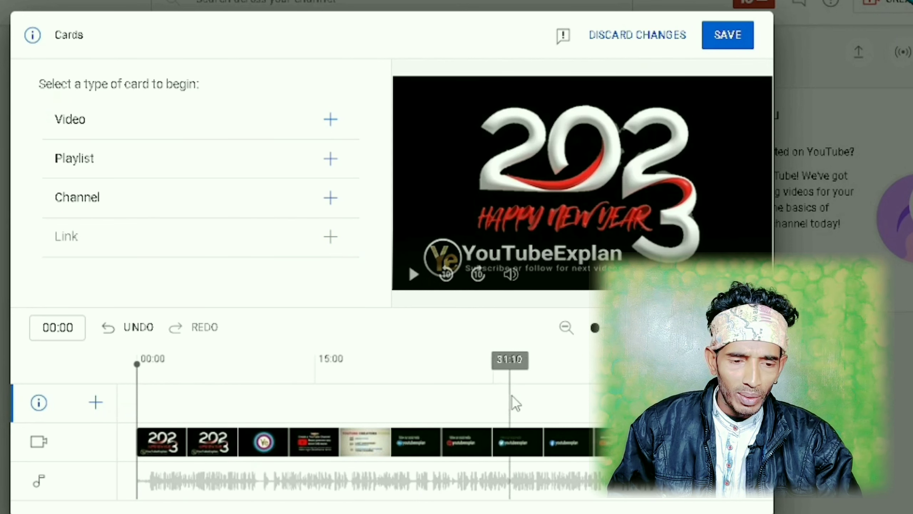
left_click(601, 360)
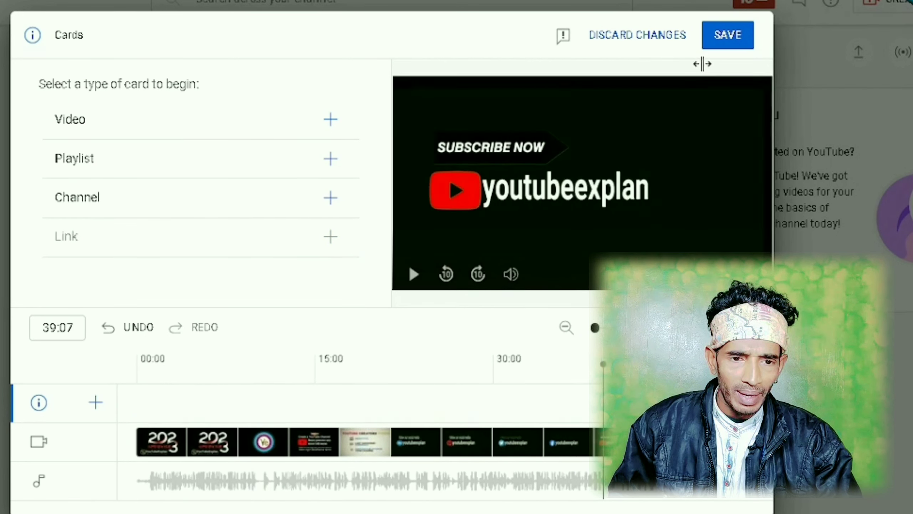
left_click(187, 165)
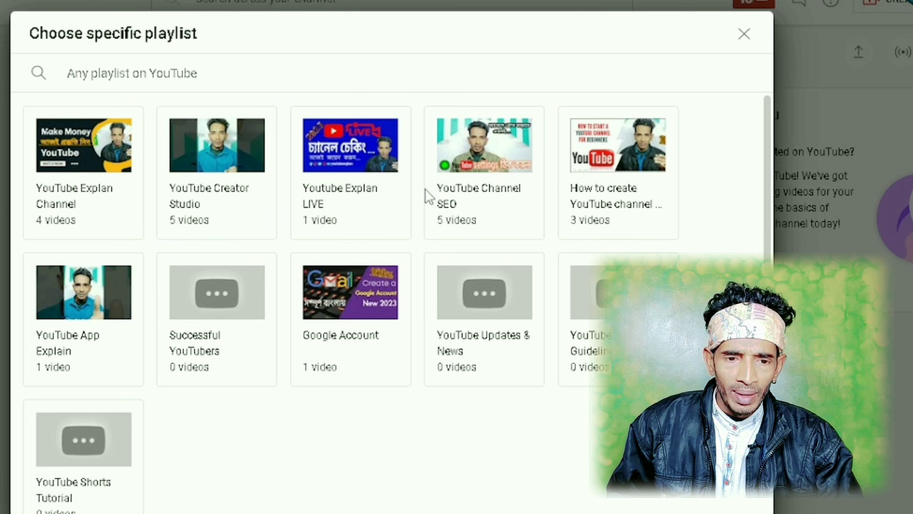
left_click(455, 189)
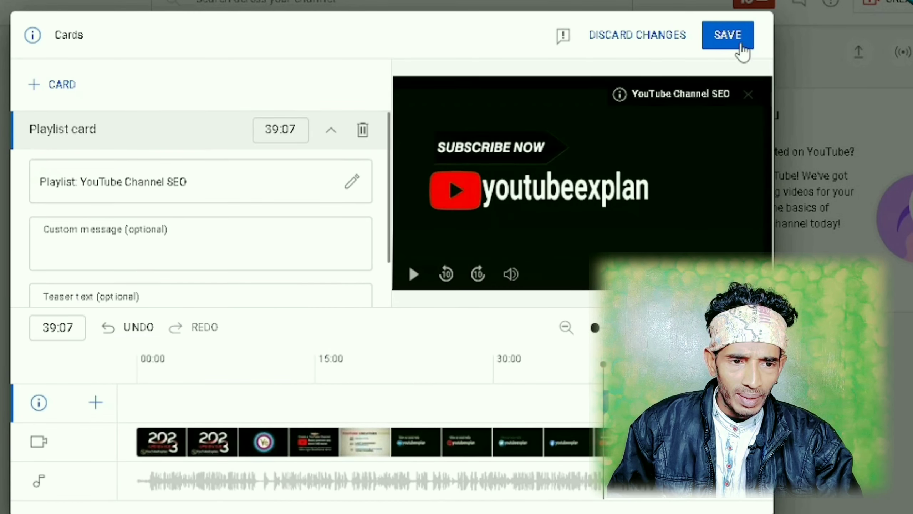
left_click(740, 45)
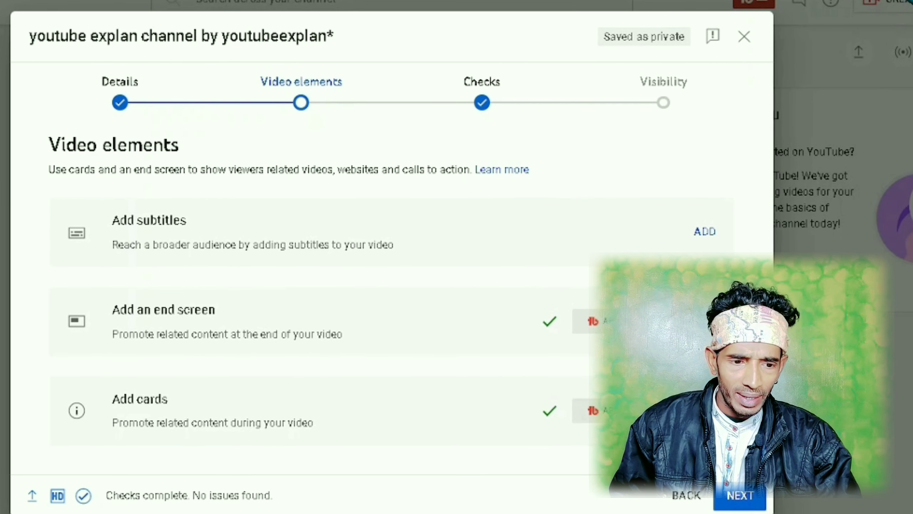
Proceed through the checks to the visibility stage and try the Public option before selecting Unlisted again.
left_click(735, 496)
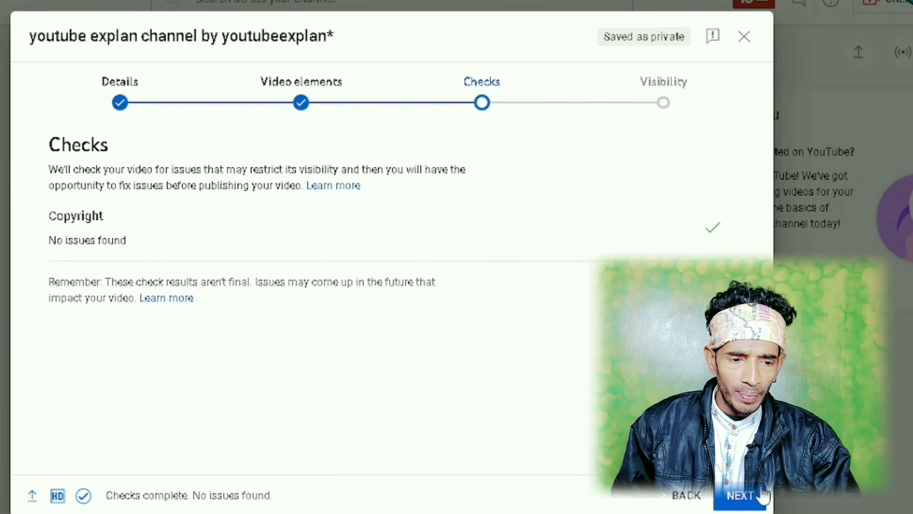
left_click(738, 496)
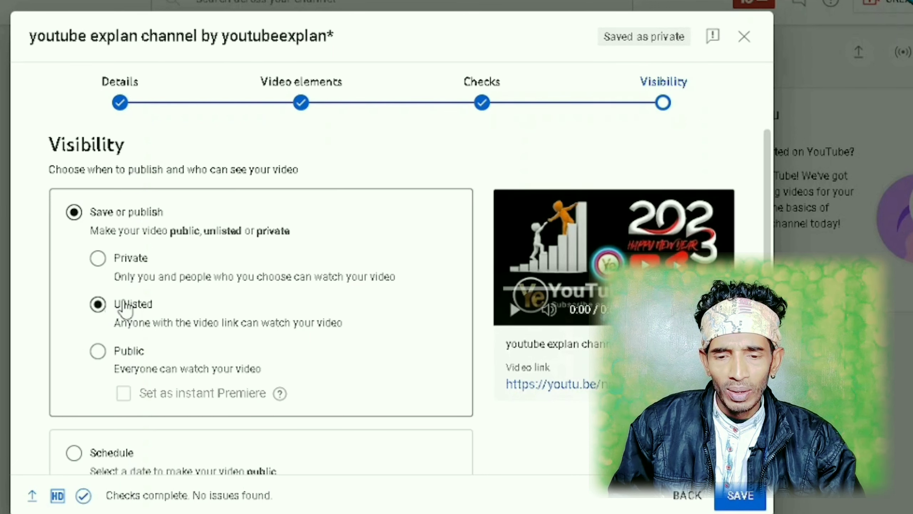
scroll(153, 312, "down", 2)
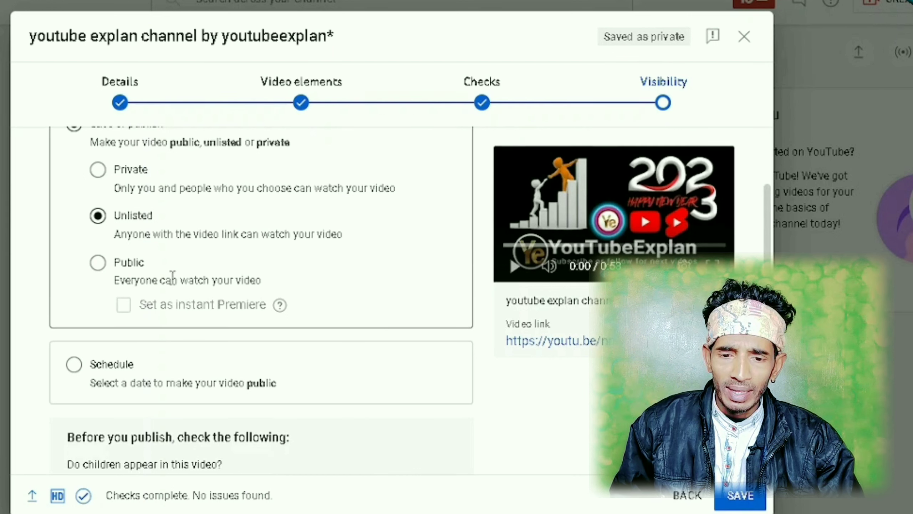
left_click(99, 265)
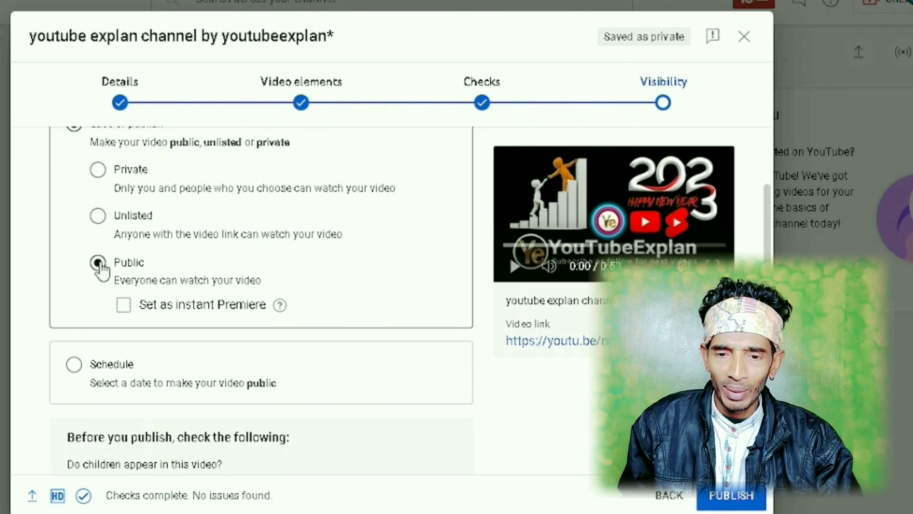
left_click(101, 221)
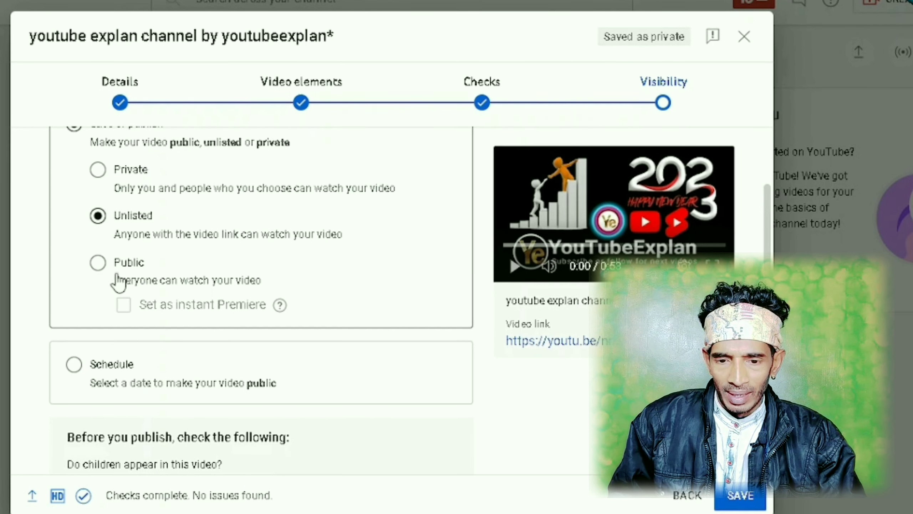
Select scheduled publishing for the video and review its date calendar, time and Premiere options.
scroll(125, 305, "down", 2)
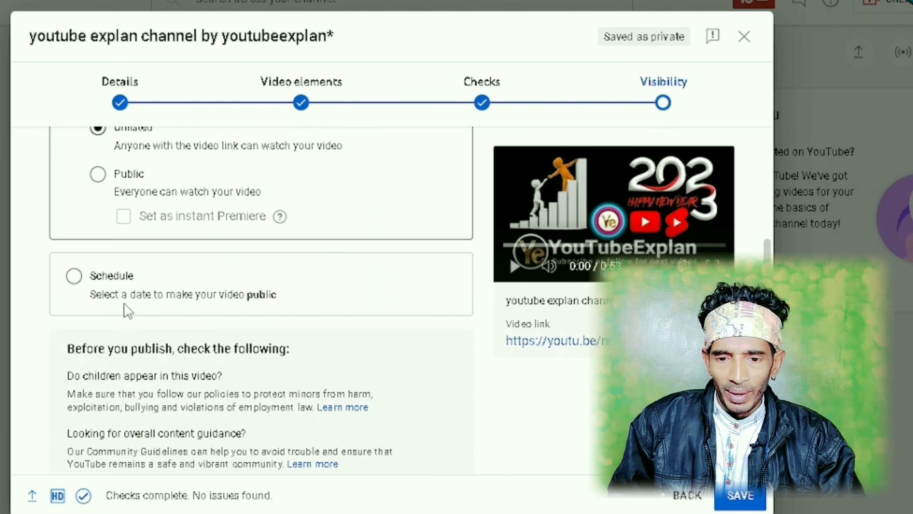
left_click(75, 276)
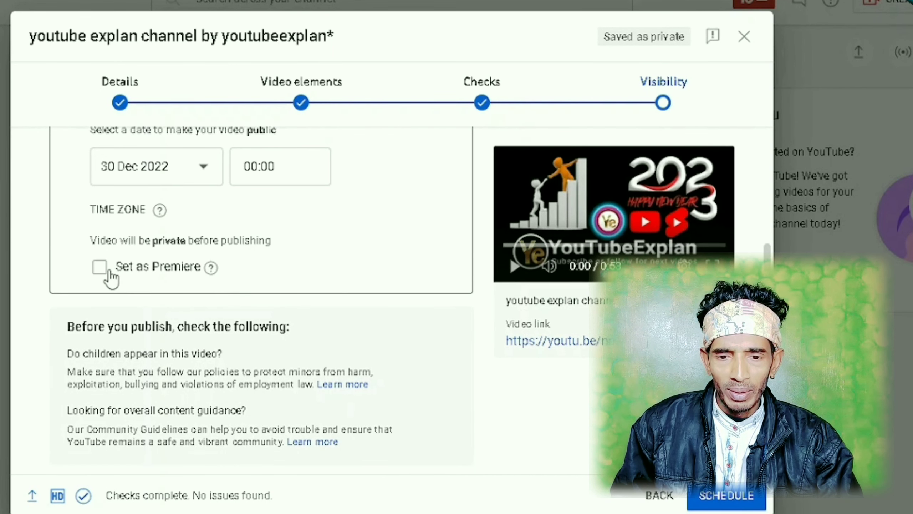
scroll(245, 230, "up", 2)
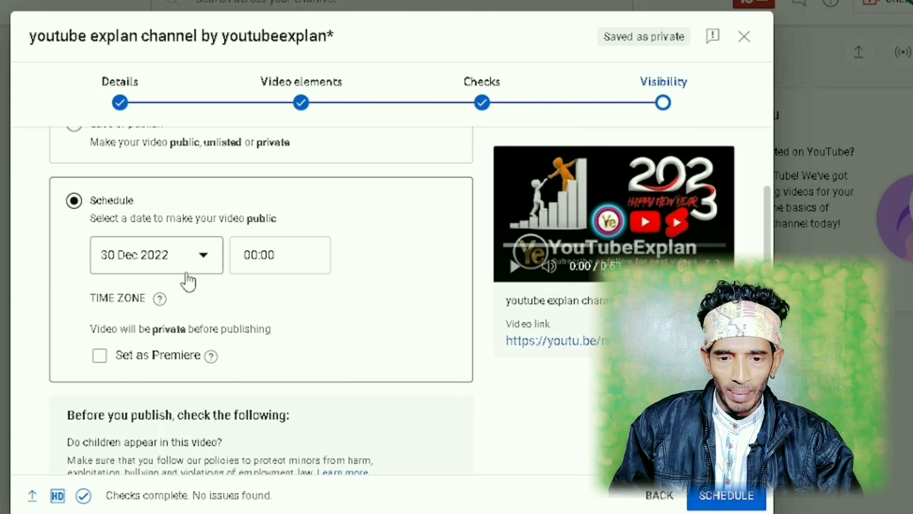
left_click(207, 259)
scroll(163, 378, "down", 5)
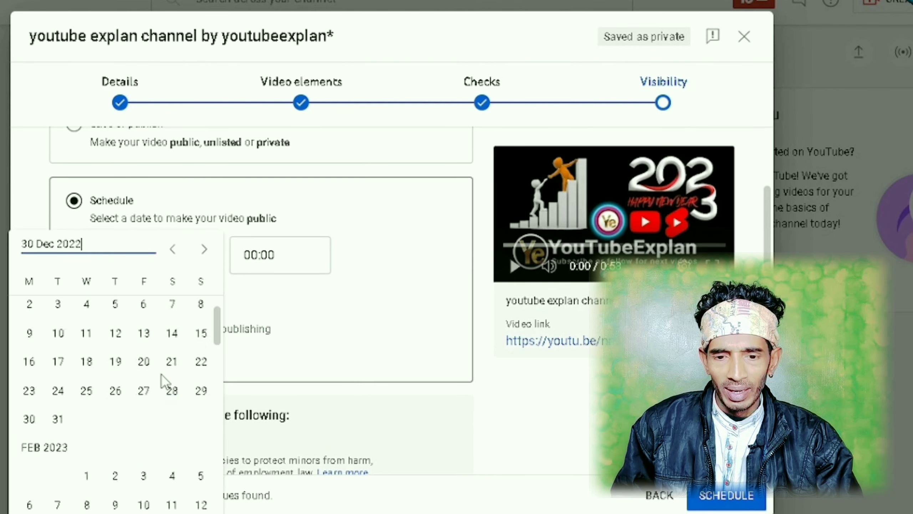
scroll(165, 375, "up", 5)
scroll(173, 354, "down", 5)
scroll(182, 309, "up", 5)
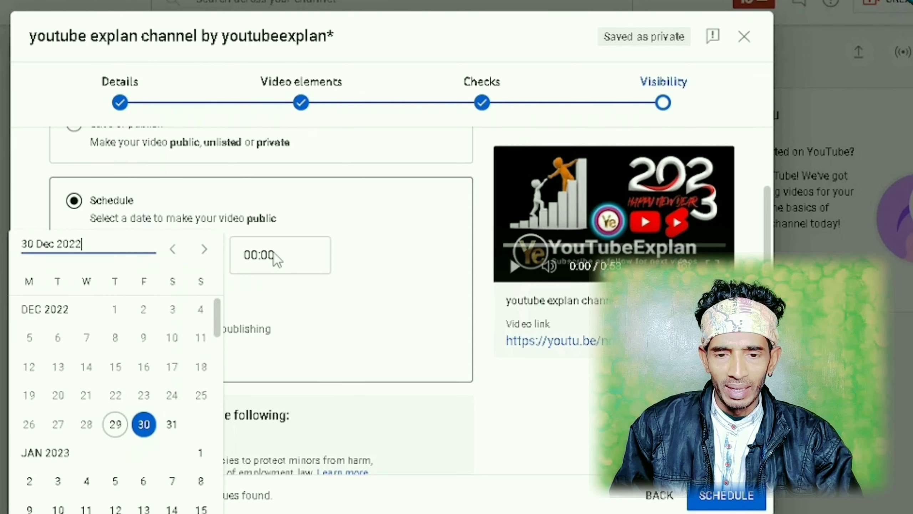
left_click(405, 269)
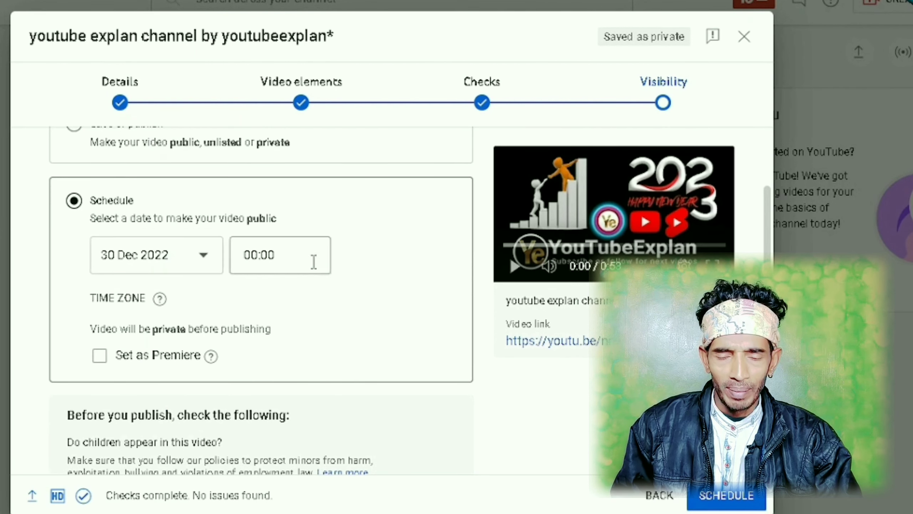
scroll(236, 329, "up", 3)
scroll(235, 329, "down", 5)
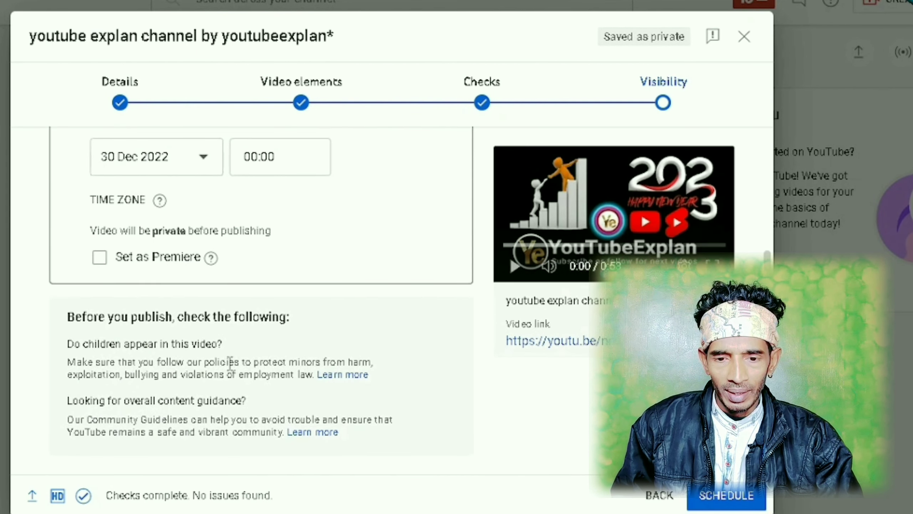
scroll(227, 288, "up", 5)
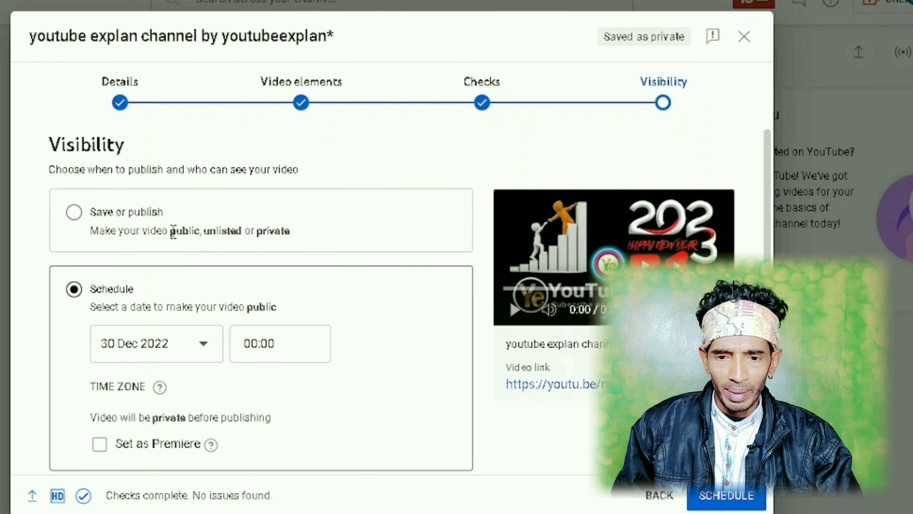
Set the video to save or publish as Public, publish it and dismiss the sharing dialog.
left_click(75, 212)
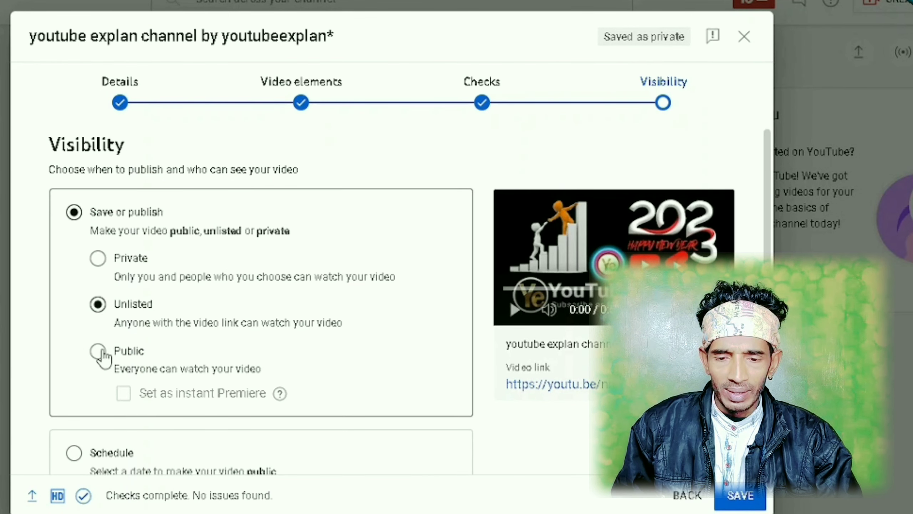
left_click(98, 352)
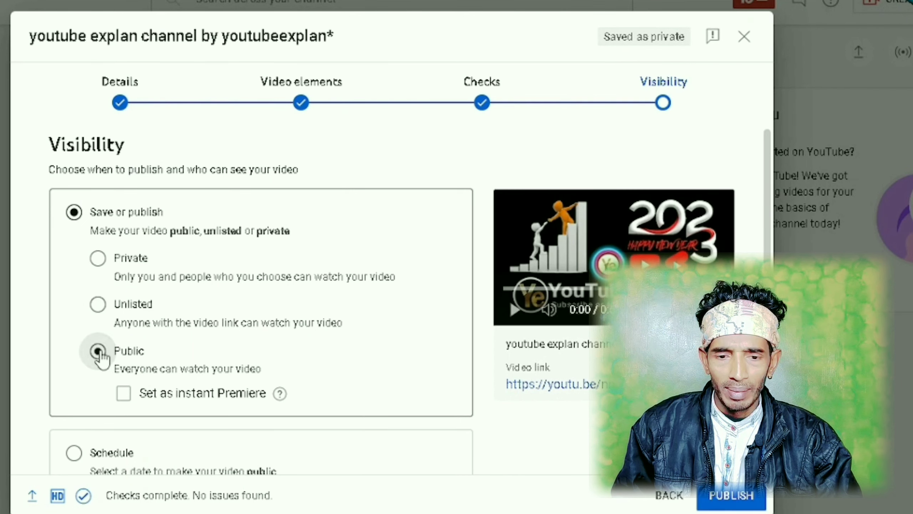
scroll(482, 356, "down", 5)
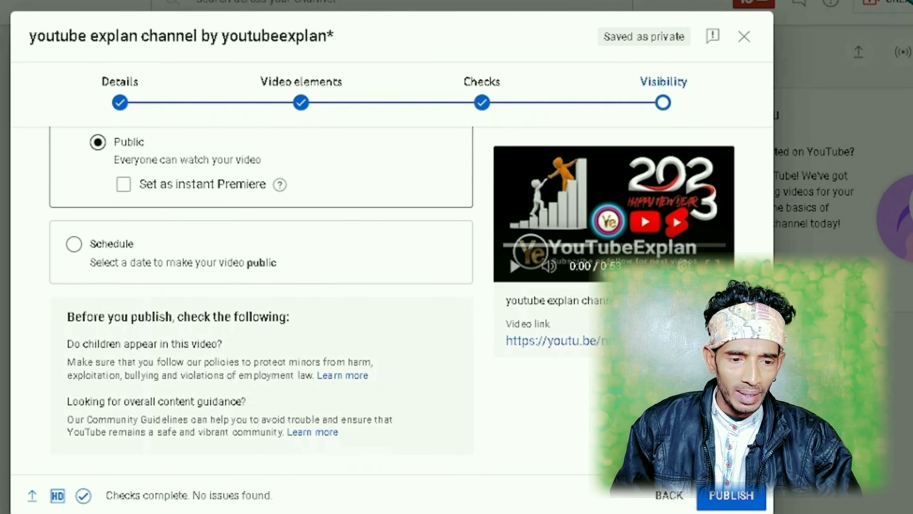
left_click(717, 498)
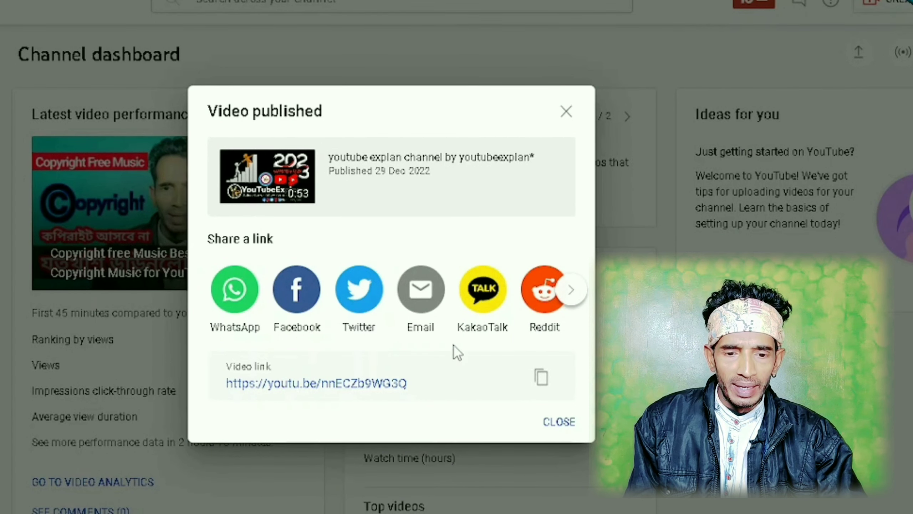
left_click(559, 424)
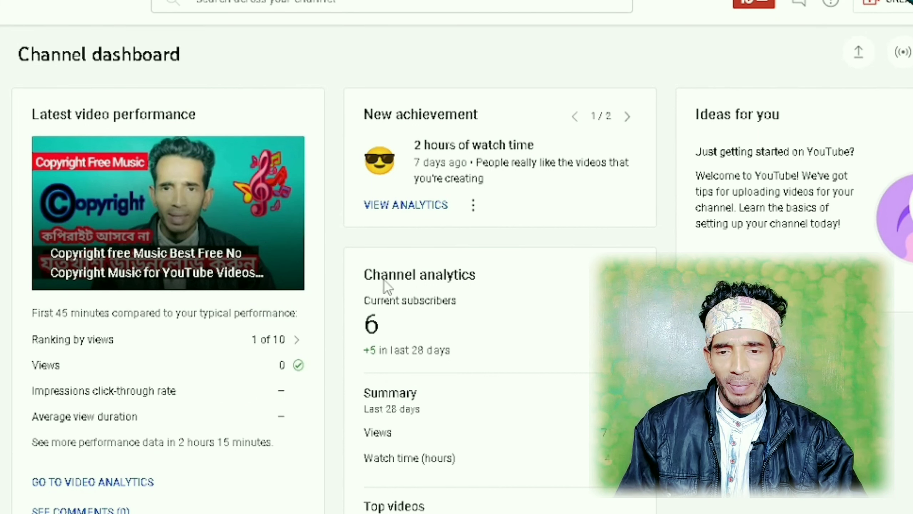
Open the channel content list and check the newly published video's entry.
right_click(353, 52)
left_click(395, 99)
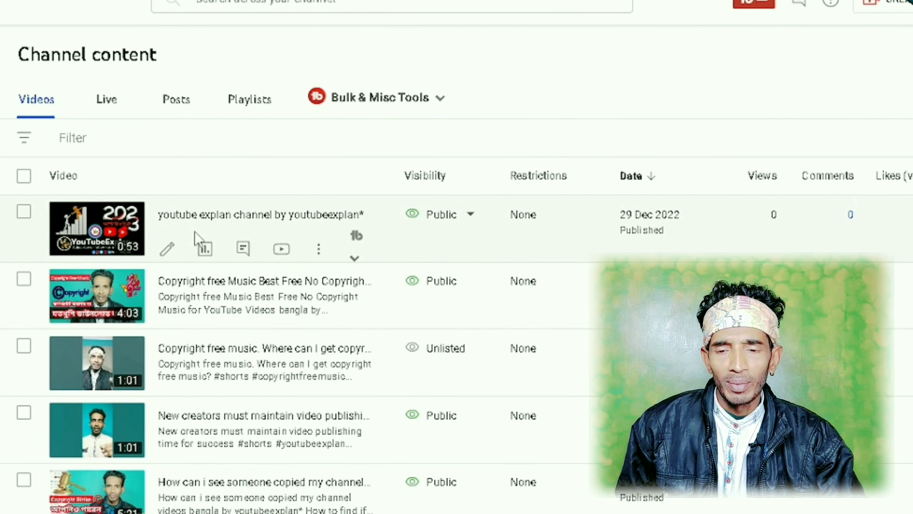
scroll(194, 231, "down", 3)
scroll(244, 376, "up", 5)
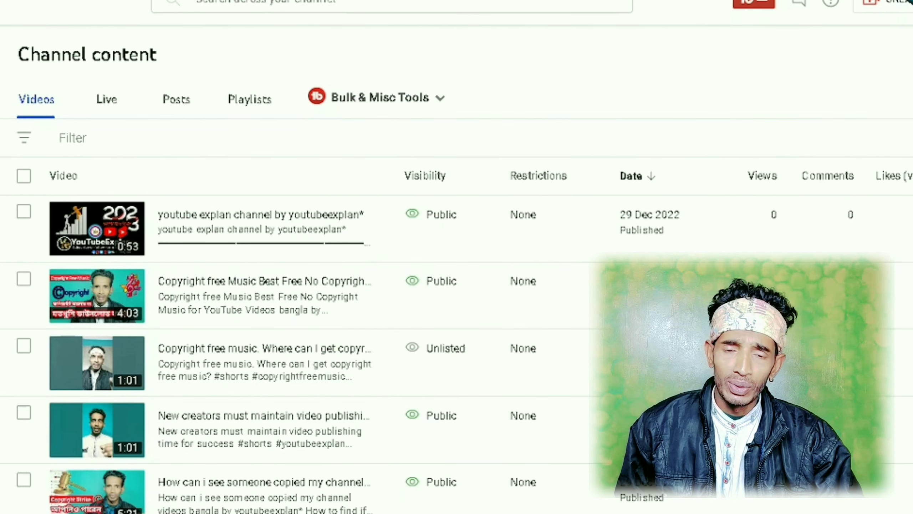
Open the upload defaults in the channel settings and view their basic info and advanced settings.
left_click(2, 451)
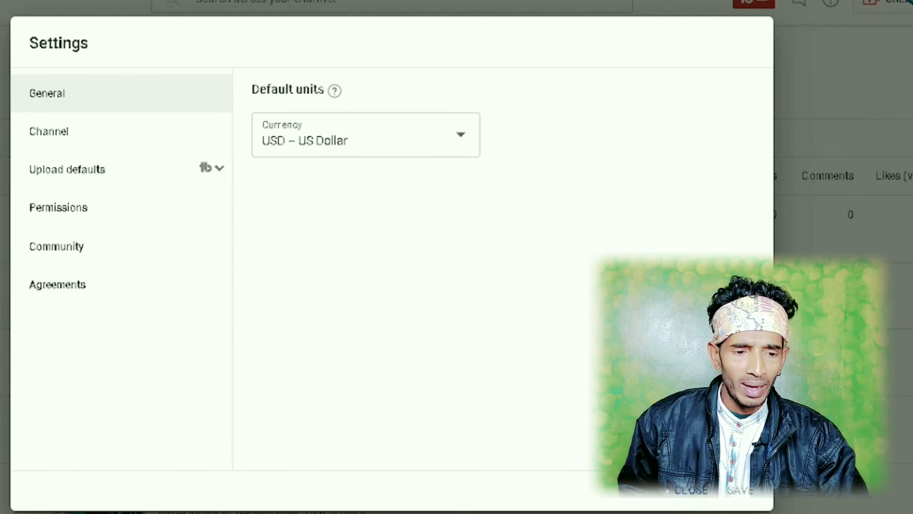
left_click(690, 490)
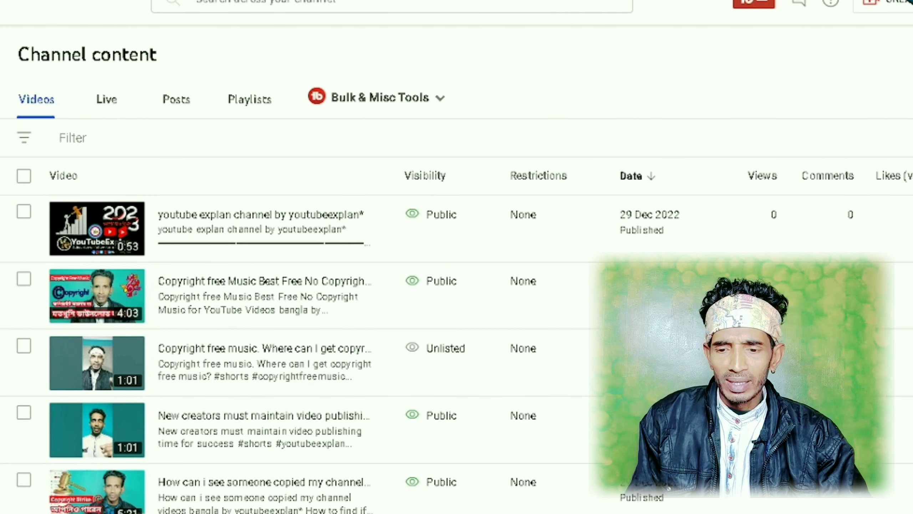
left_click(0, 432)
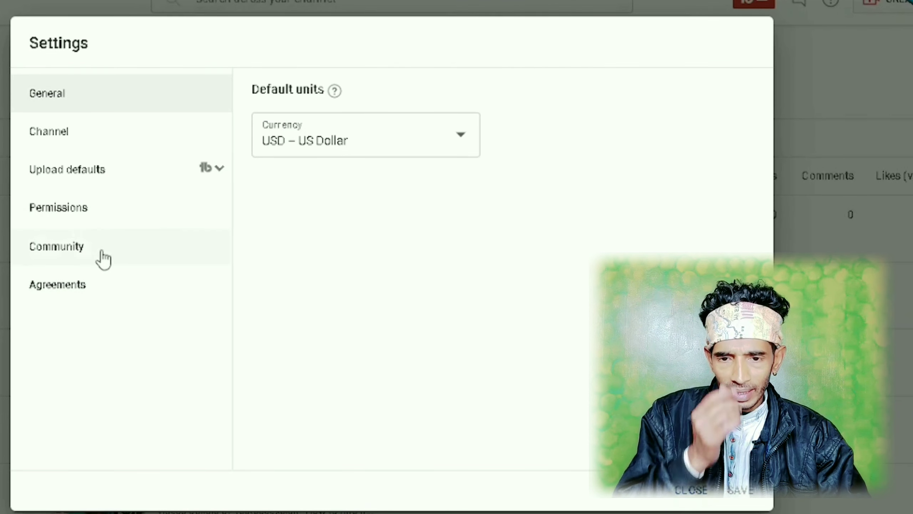
left_click(112, 176)
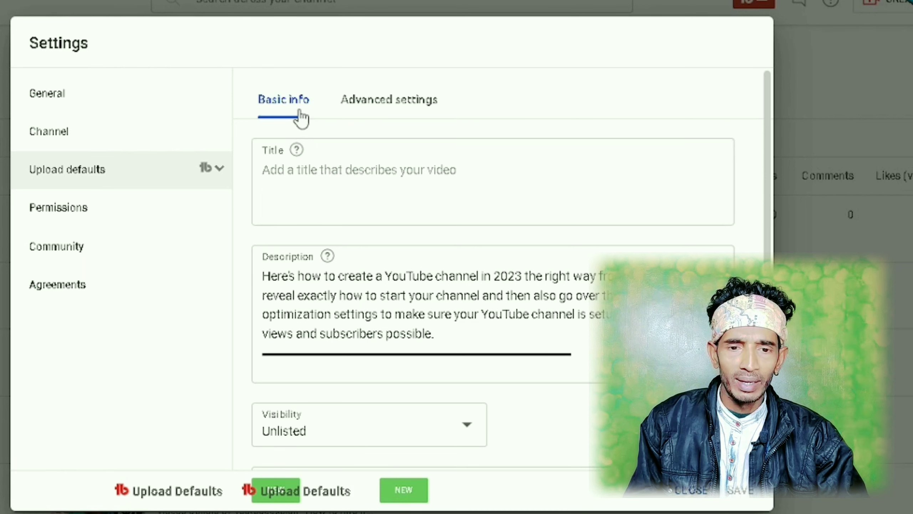
left_click(423, 113)
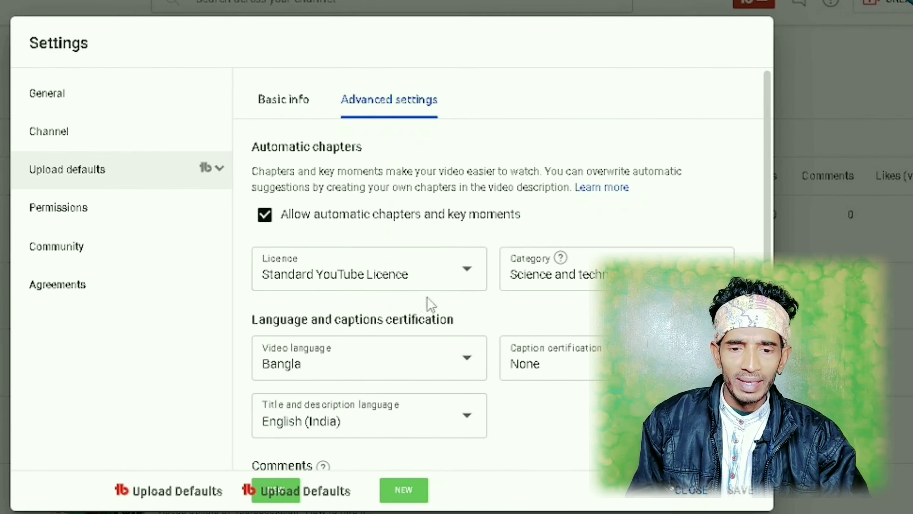
Review the default title, description, visibility and tags in the basic info of the upload defaults.
scroll(445, 332, "down", 5)
scroll(447, 337, "up", 5)
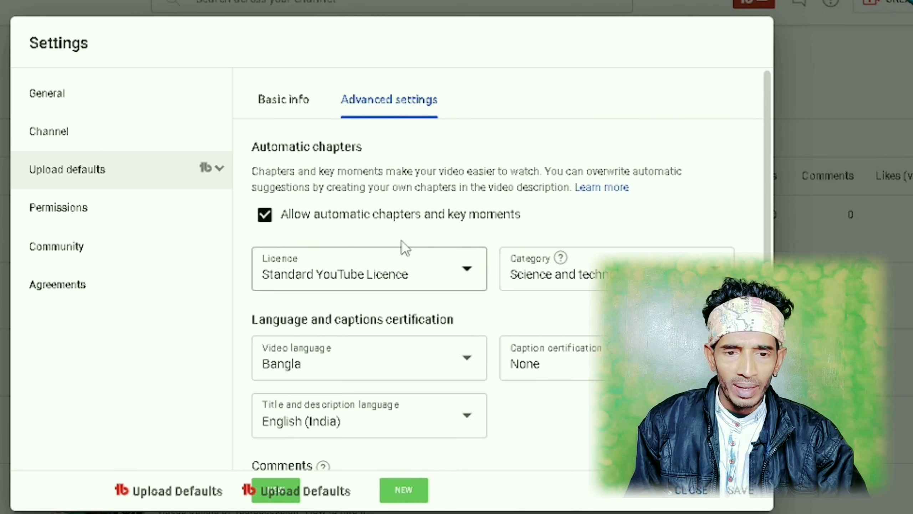
left_click(279, 103)
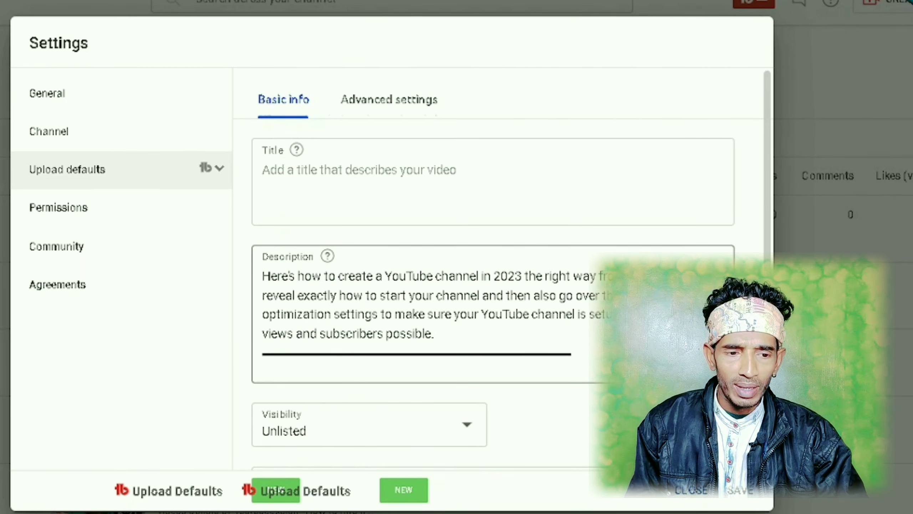
scroll(373, 319, "down", 5)
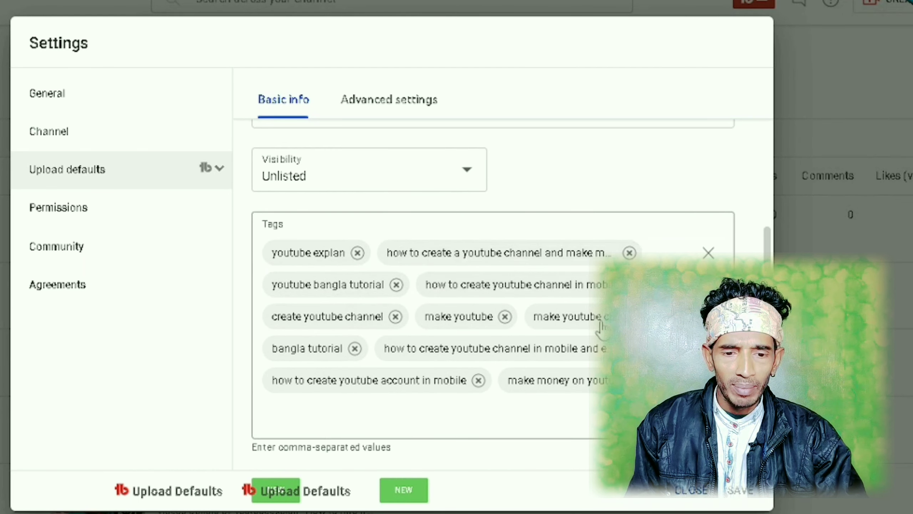
scroll(462, 405, "up", 5)
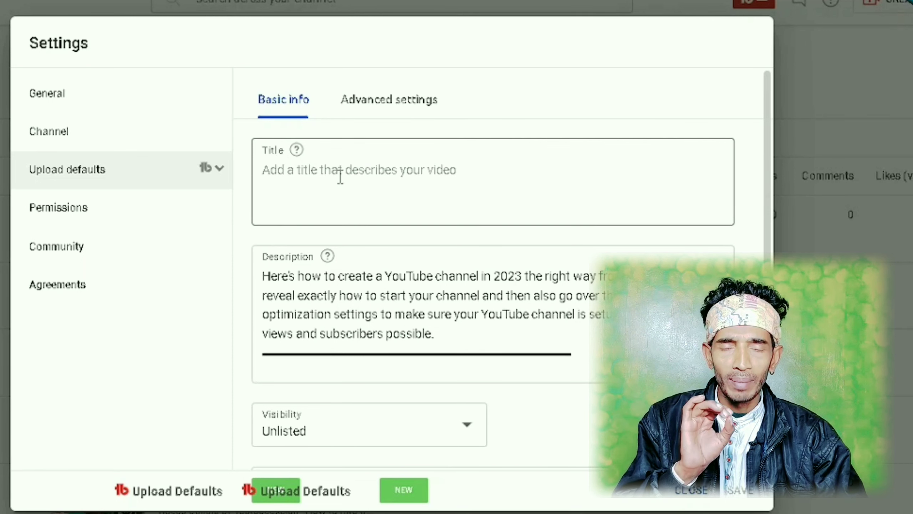
Review the licence, category, language and comment options in the advanced upload defaults, and close the settings without saving.
left_click(406, 102)
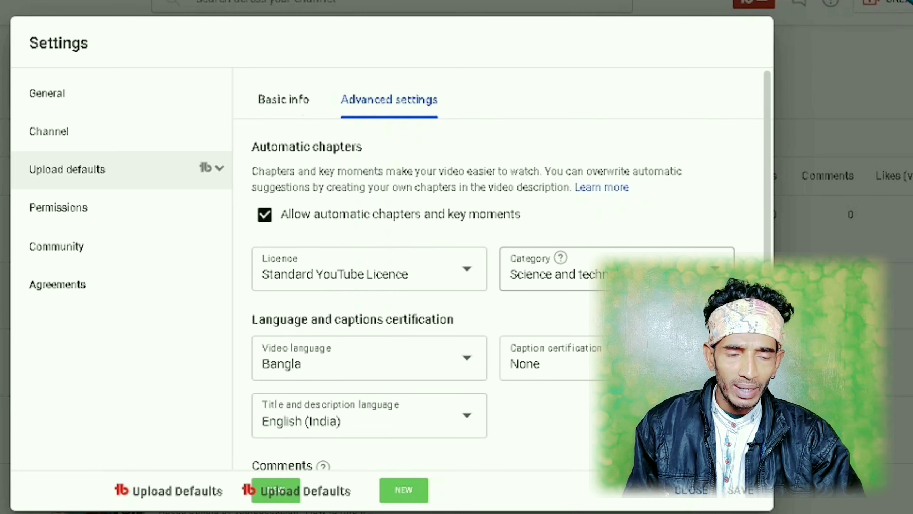
scroll(500, 288, "down", 2)
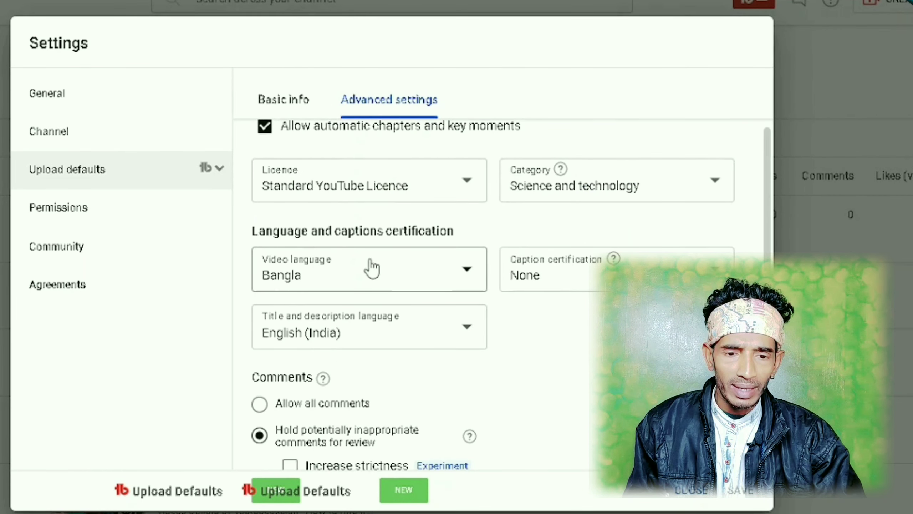
scroll(478, 304, "down", 3)
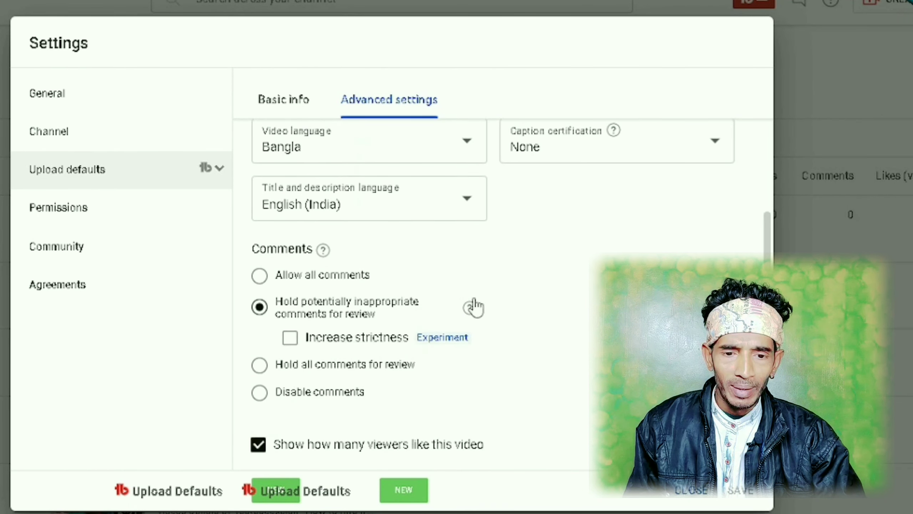
scroll(453, 318, "up", 5)
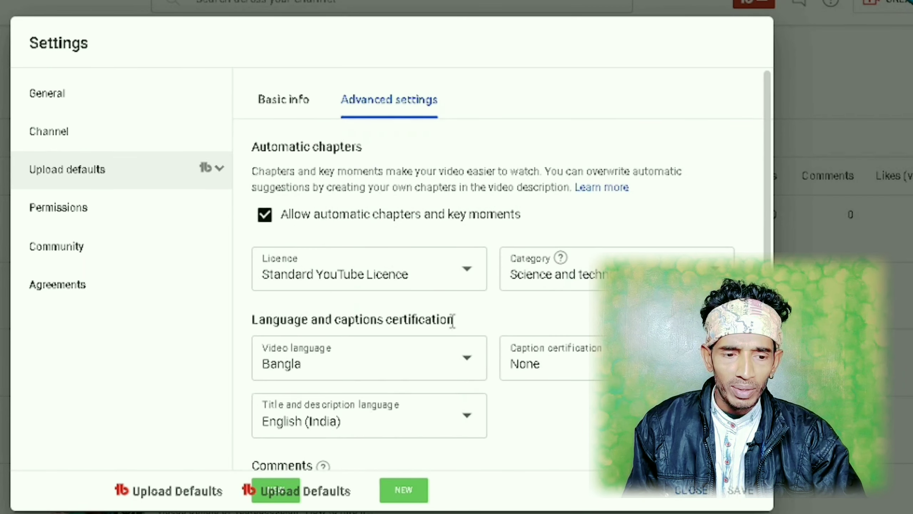
left_click(692, 491)
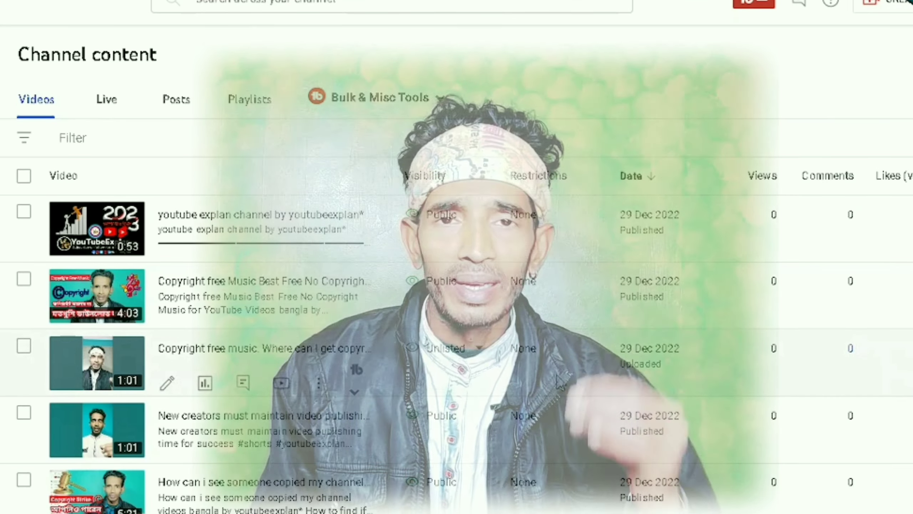